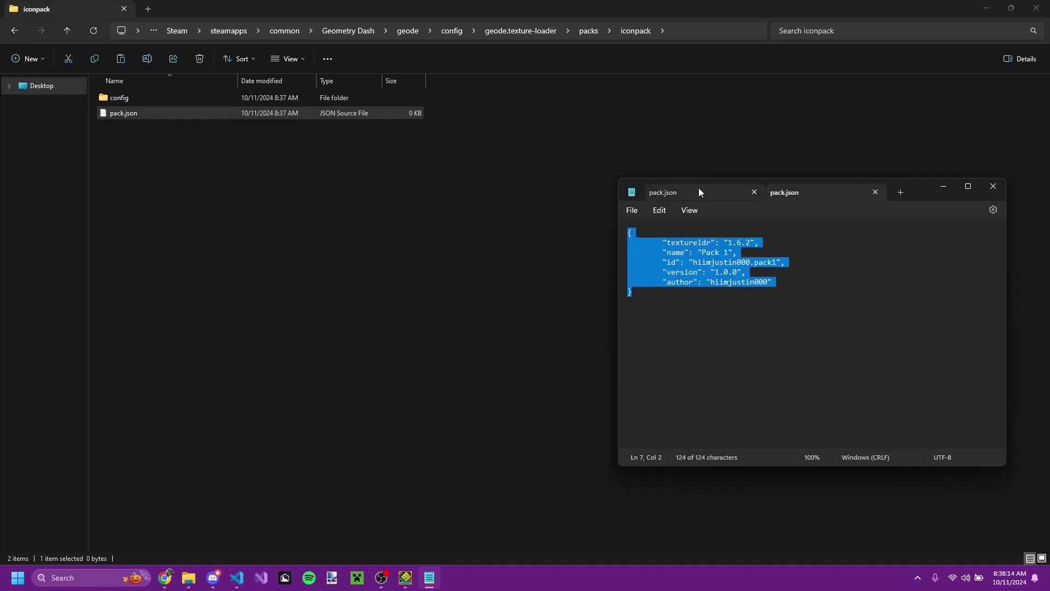
Add the name field "Icon Pack" to pack.json, checking the sample file's layout.
{"action": "type", "text": "name:"}
{"action": "key", "text": "BackSpace"}
{"action": "type", "text": "\": \""}
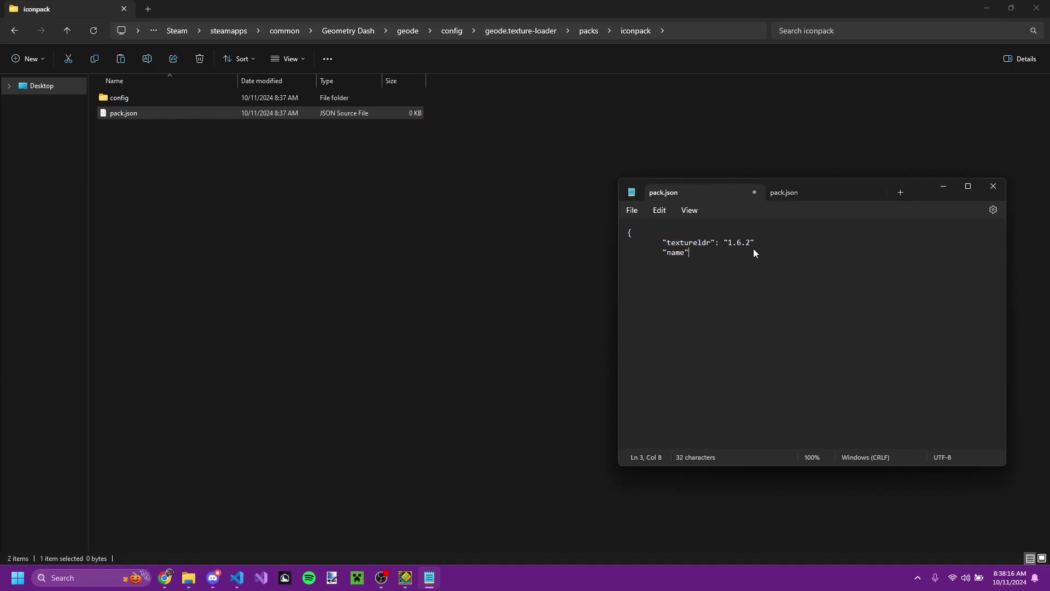
{"action": "type", "text": "Icon"}
{"action": "left_click", "coordinate": [815, 193]}
{"action": "key", "text": "ctrl+a"}
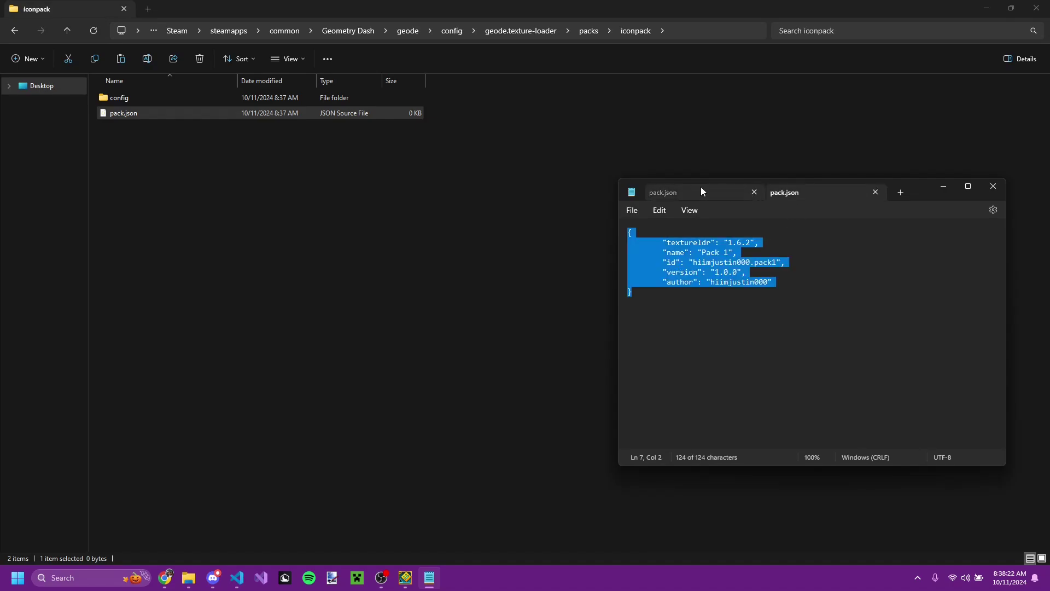
{"action": "left_click", "coordinate": [700, 189]}
Enter the pack id (author handle plus iconpack) and begin the version key.
{"action": "type", "text": "\"id\"  \"h"}
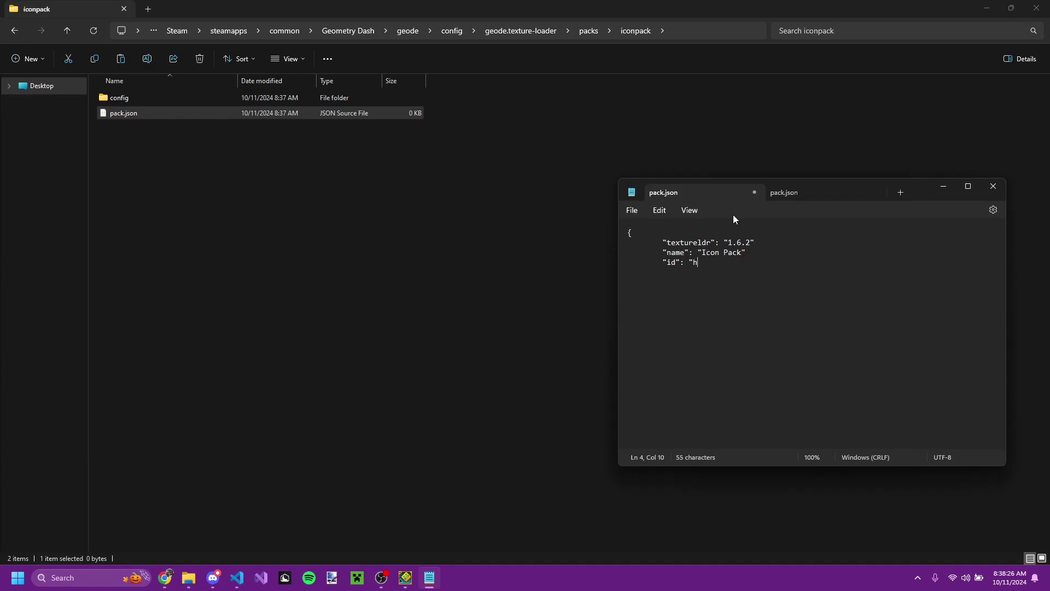
{"action": "type", "text": "iimjustin000.g"}
{"action": "key", "text": "BackSpace"}
{"action": "type", "text": "iconpack"}
{"action": "left_click", "coordinate": [791, 195]}
{"action": "left_click", "coordinate": [699, 192]}
{"action": "type", "text": "\"version\": v1.0.0"}
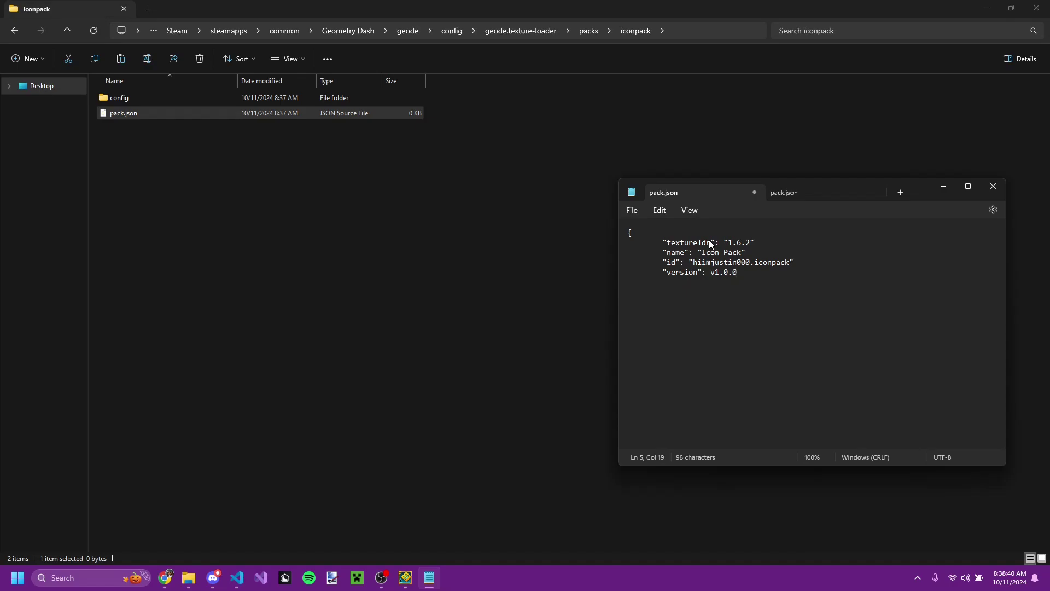
Fix the commas and quotes so the textureldr 1.6.2 and v1.0.0 lines are valid.
{"action": "left_click", "coordinate": [799, 232]}
{"action": "left_click", "coordinate": [786, 240]}
{"action": "left_click", "coordinate": [709, 272]}
{"action": "type", "text": "\""}
{"action": "type", "text": "\","}
{"action": "key", "text": "Return"}
Add the author field, close the JSON brace, and save pack.json.
{"action": "type", "text": "\"author\": \"hiimjusti"}
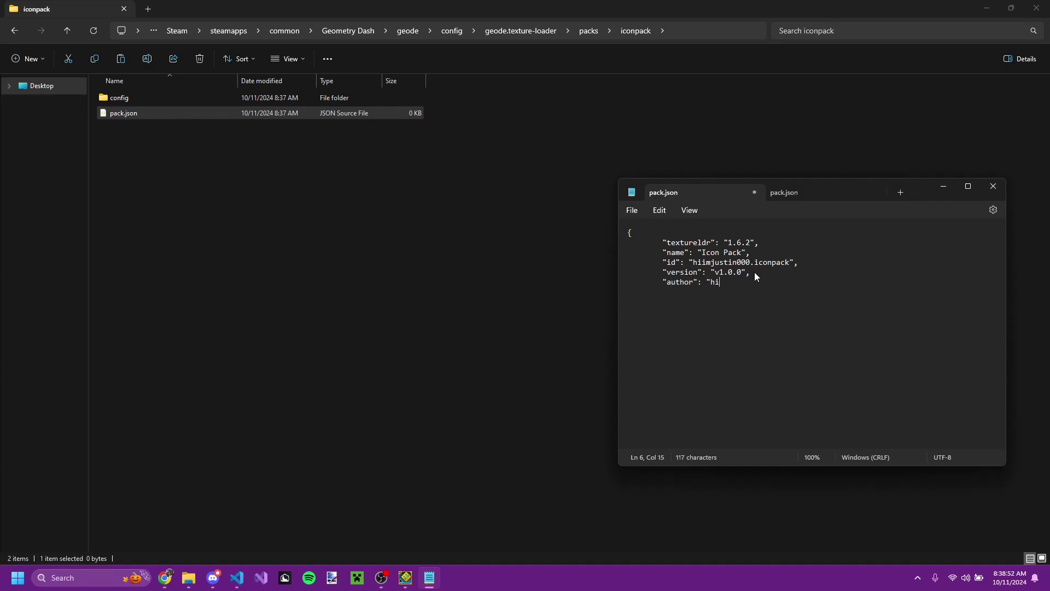
{"action": "type", "text": "n000\""}
{"action": "key", "text": "Return"}
{"action": "type", "text": "}"}
{"action": "key", "text": "ctrl+s"}
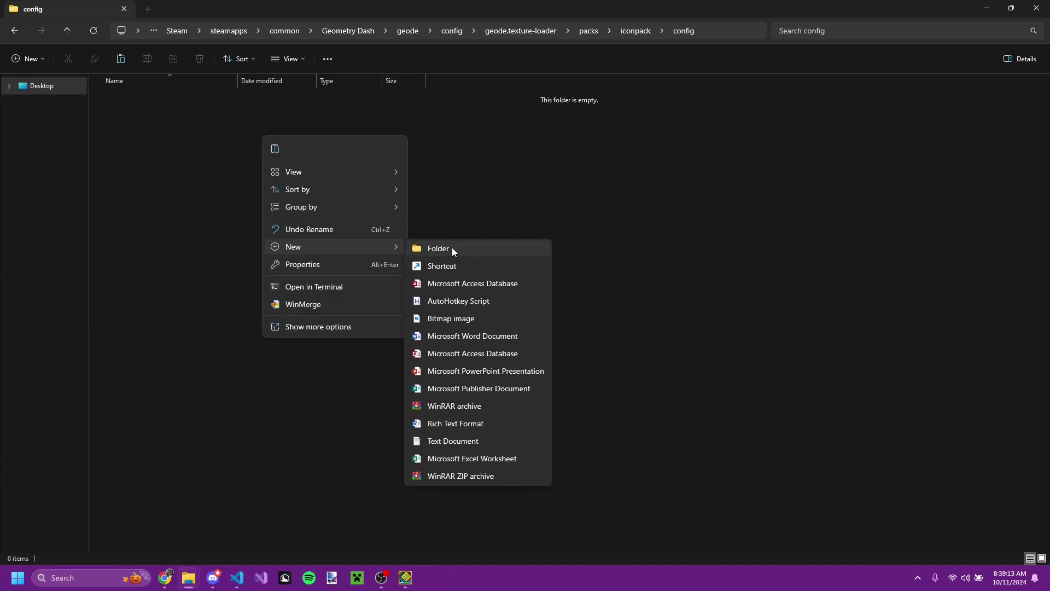
Create a new folder named with the author's handle plus .more_icons in config and open it.
{"action": "key", "text": "Escape"}
{"action": "right_click", "coordinate": [305, 184]}
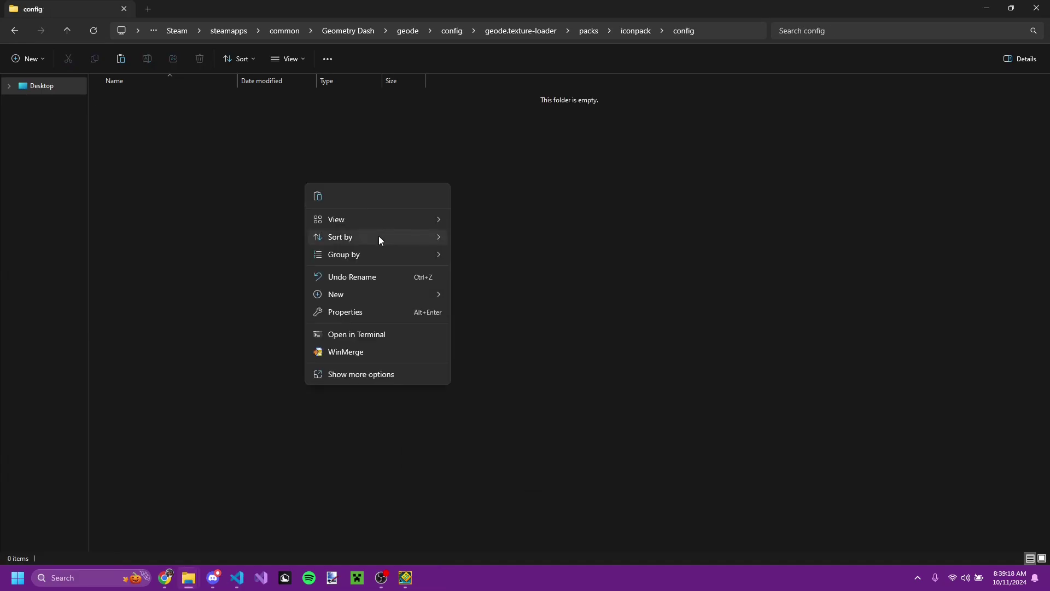
{"action": "mouse_move", "coordinate": [373, 295]}
{"action": "left_click", "coordinate": [481, 293]}
{"action": "type", "text": "hiimjustin000."}
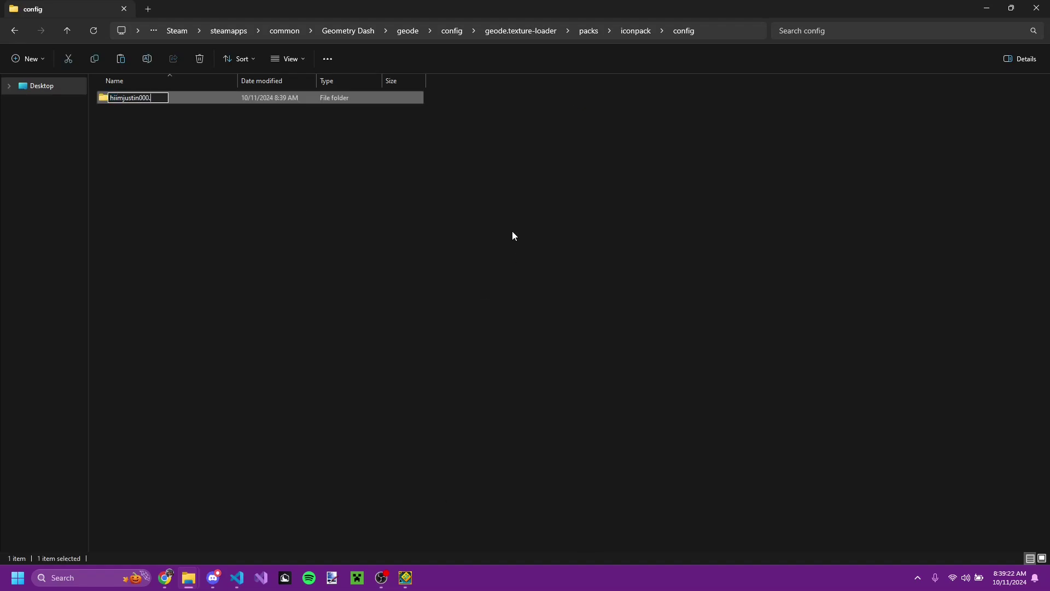
{"action": "type", "text": "more_icons"}
{"action": "key", "text": "Return"}
{"action": "double_click", "coordinate": [188, 101]}
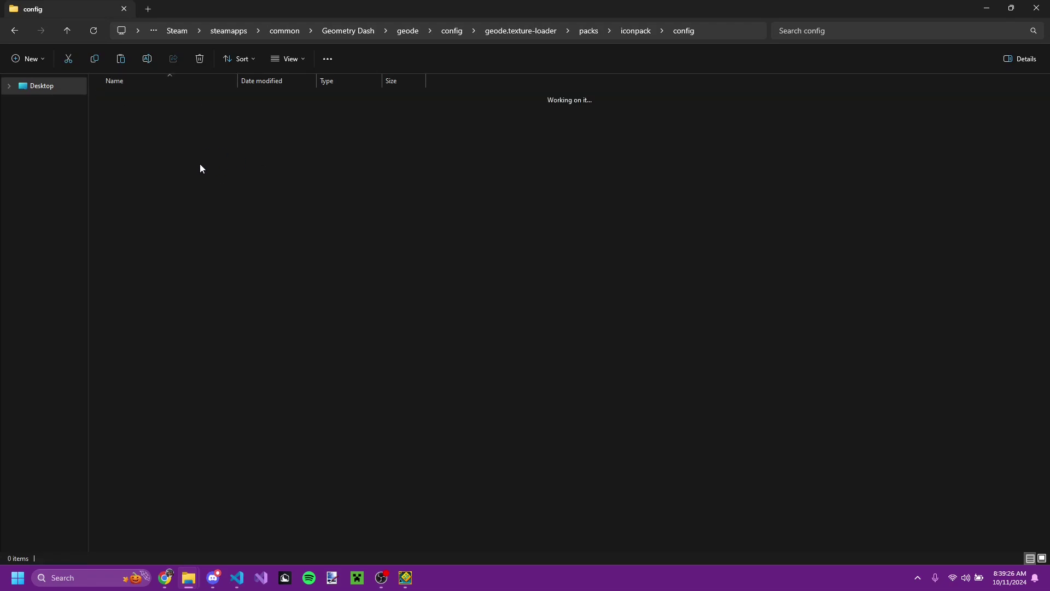
Open and dismiss the context menu inside the empty more_icons folder.
{"action": "right_click", "coordinate": [191, 163]}
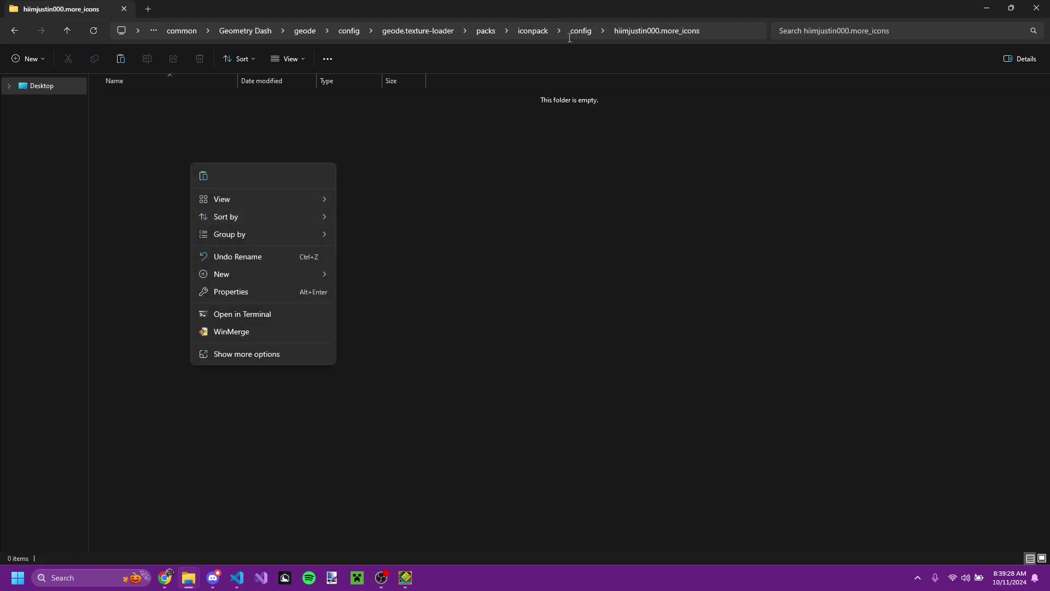
{"action": "left_click", "coordinate": [479, 173]}
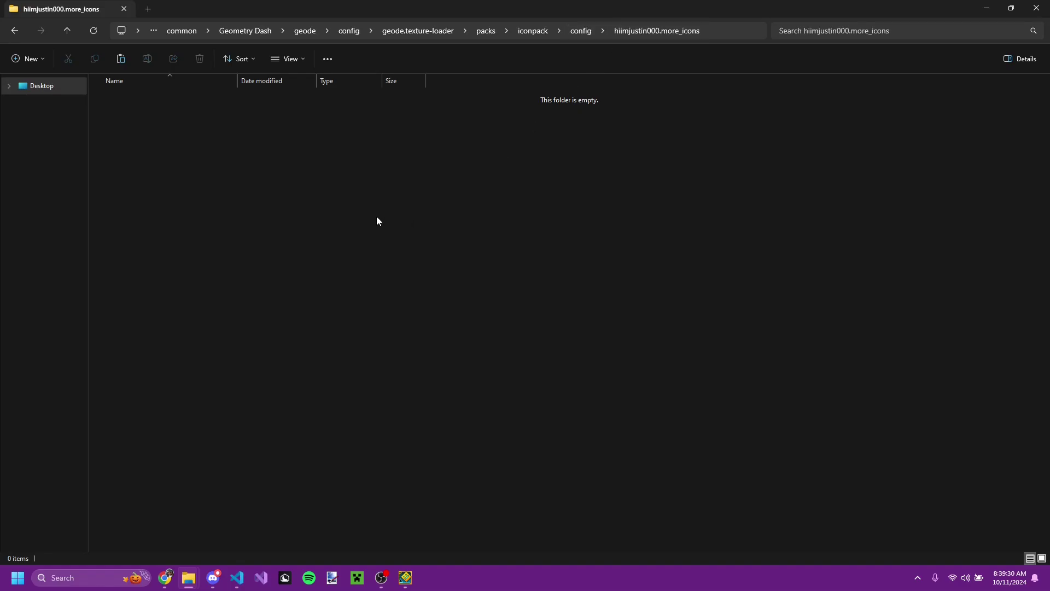
{"action": "right_click", "coordinate": [274, 189]}
{"action": "left_click", "coordinate": [224, 212]}
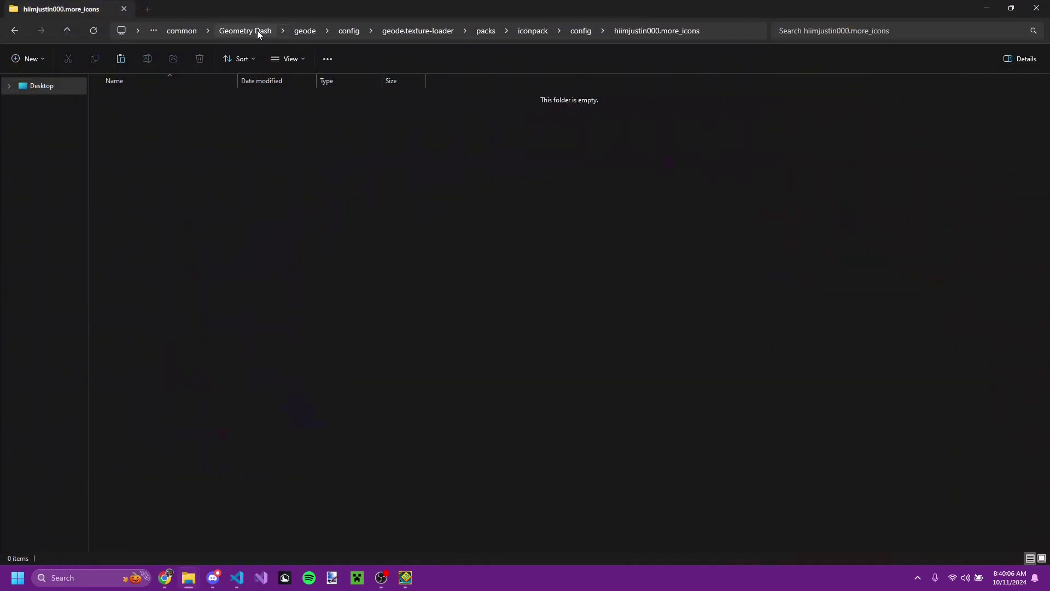
Navigate to the Geometry Dash Resources > icons folder.
{"action": "left_click", "coordinate": [257, 30]}
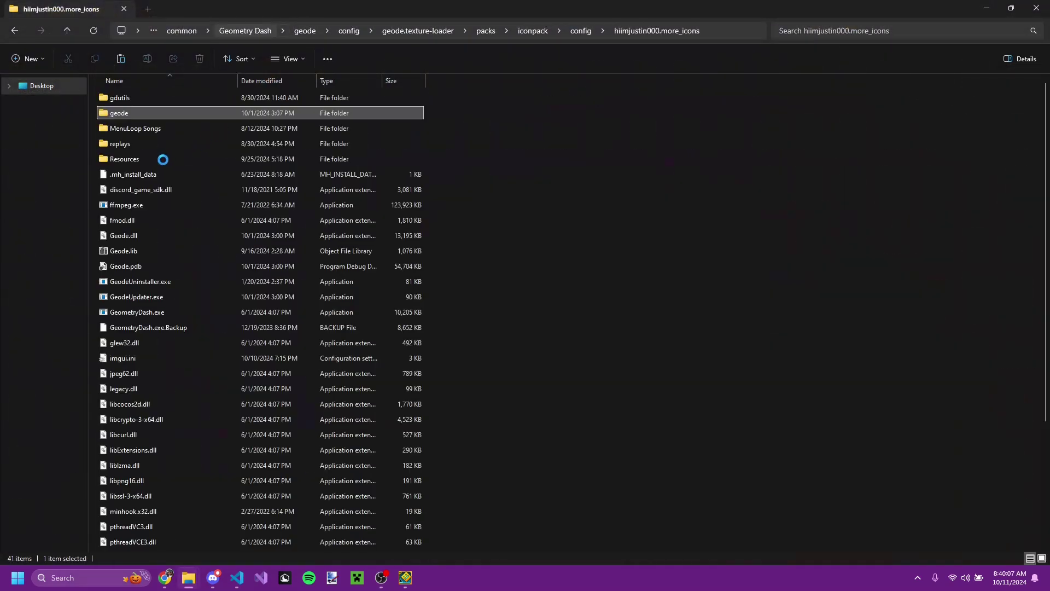
{"action": "double_click", "coordinate": [148, 158]}
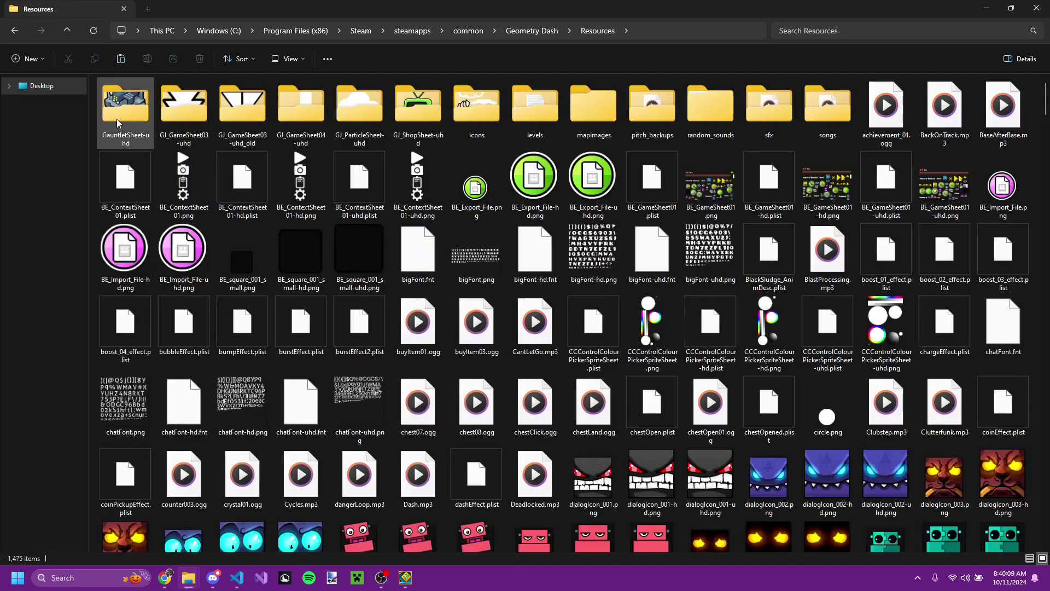
{"action": "left_click", "coordinate": [469, 110]}
{"action": "double_click", "coordinate": [468, 108]}
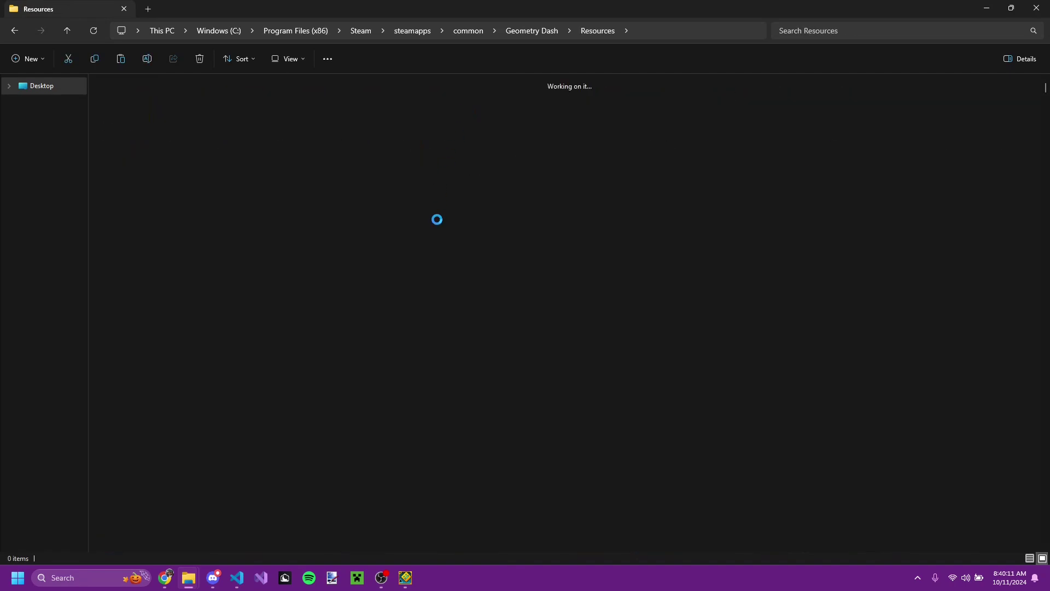
{"action": "scroll", "coordinate": [434, 227], "scroll_direction": "down", "scroll_amount": 3}
{"action": "scroll", "coordinate": [434, 227], "scroll_direction": "down", "scroll_amount": 15}
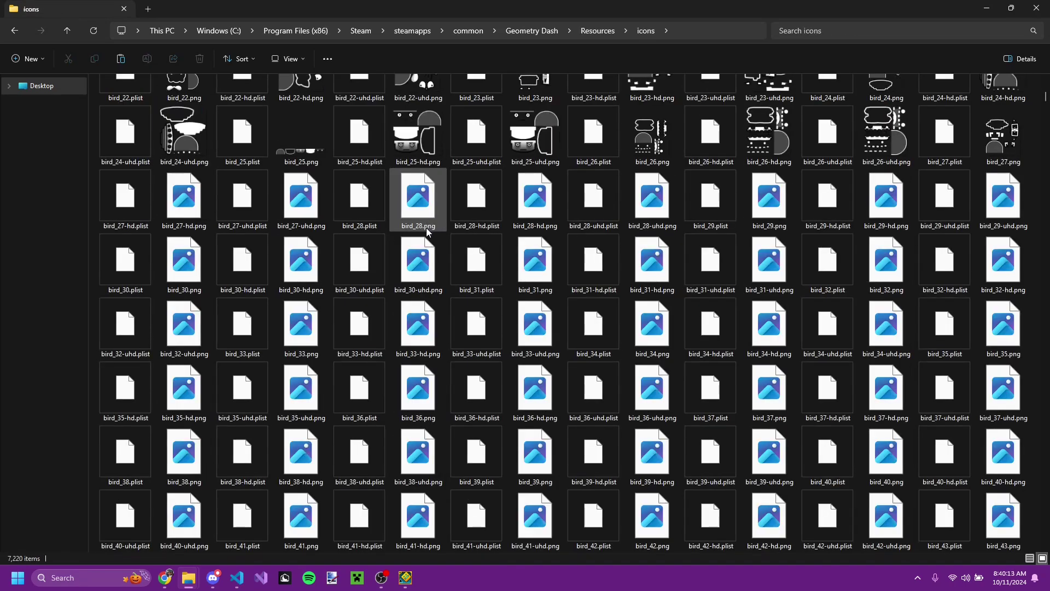
{"action": "scroll", "coordinate": [1046, 133], "scroll_direction": "up", "scroll_amount": 1}
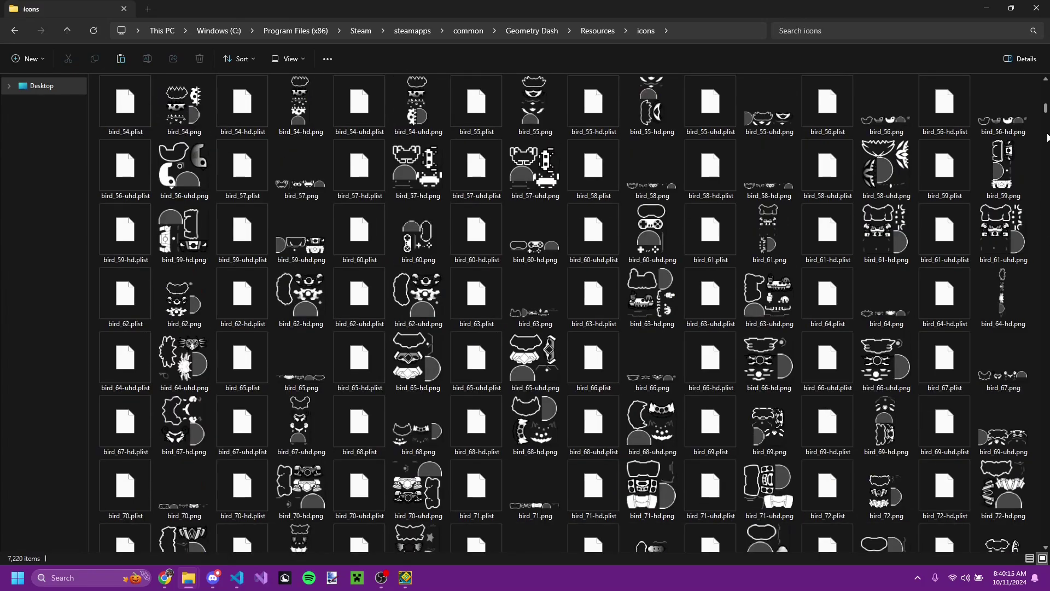
Select player_04-uhd.png and player_04-uhd.plist and paste them into more_icons.
{"action": "left_click_drag", "start_coordinate": [1045, 108], "coordinate": [1045, 183]}
{"action": "left_click_drag", "start_coordinate": [683, 188], "coordinate": [796, 262]}
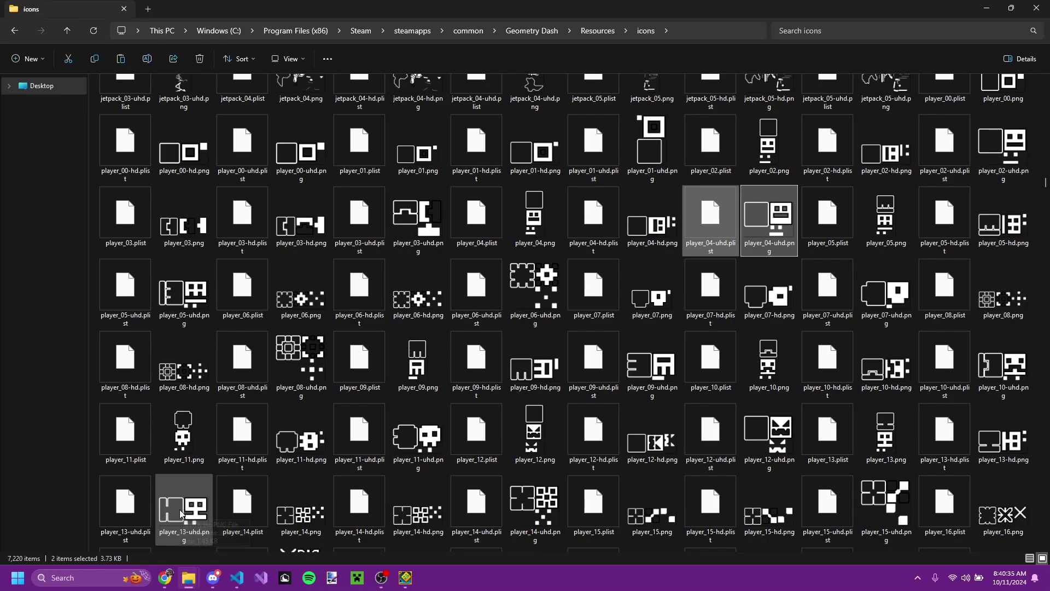
{"action": "mouse_move", "coordinate": [189, 577]}
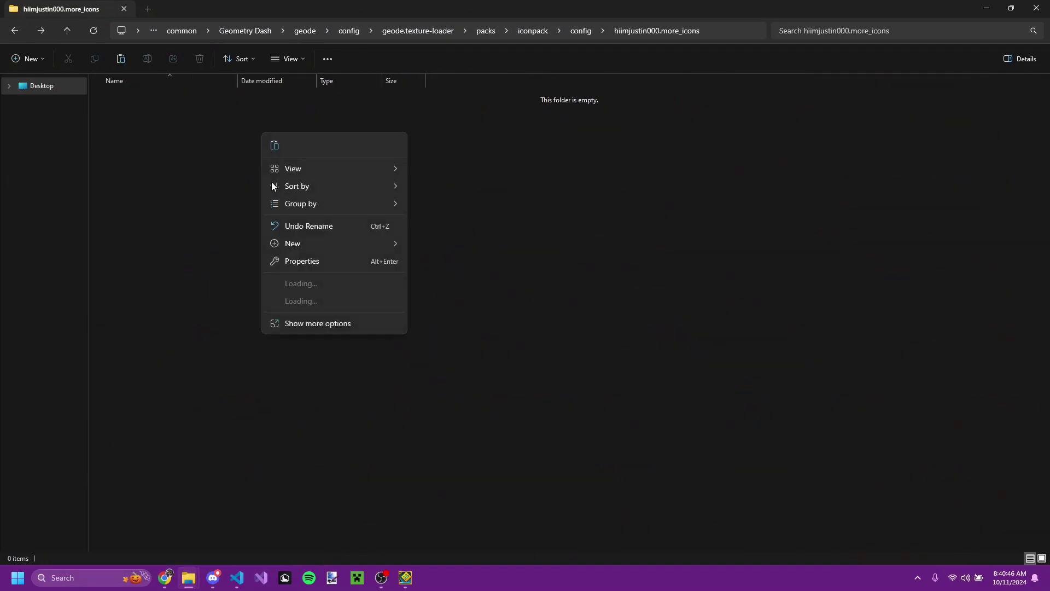
{"action": "left_click", "coordinate": [275, 145]}
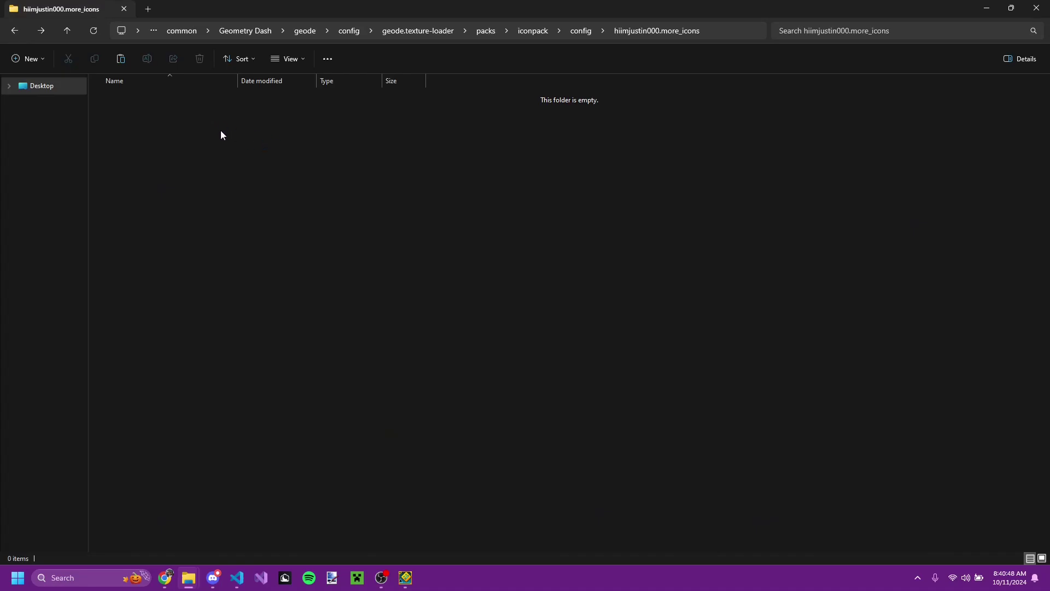
Switch the view to Large icons and select the player_04 PNG.
{"action": "left_click", "coordinate": [290, 58]}
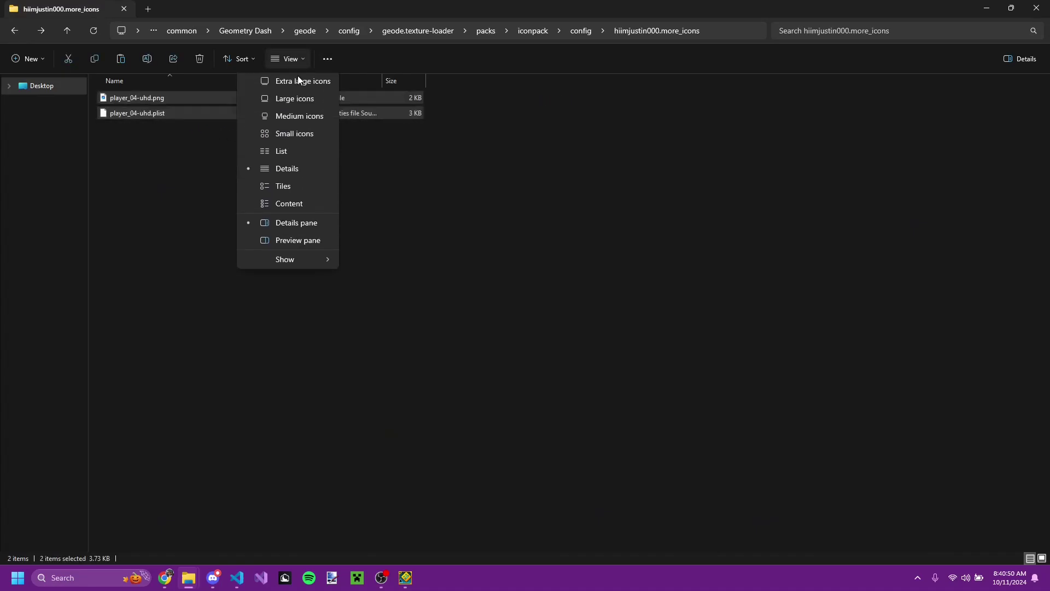
{"action": "left_click", "coordinate": [289, 101]}
{"action": "left_click", "coordinate": [132, 132]}
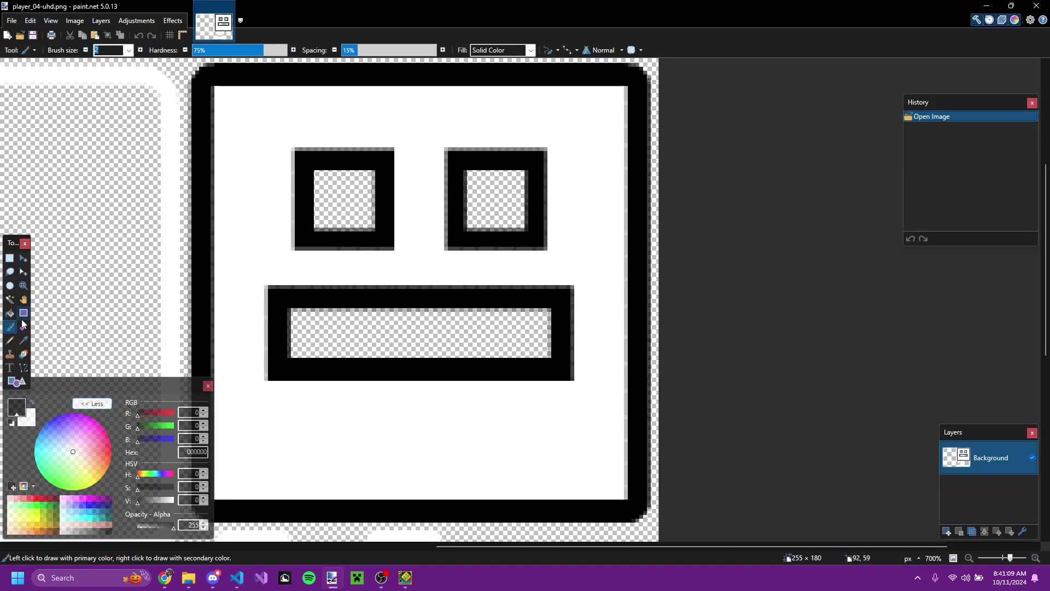
Erase the cube's eyes and mouth with a size-20 eraser.
{"action": "left_click", "coordinate": [23, 326]}
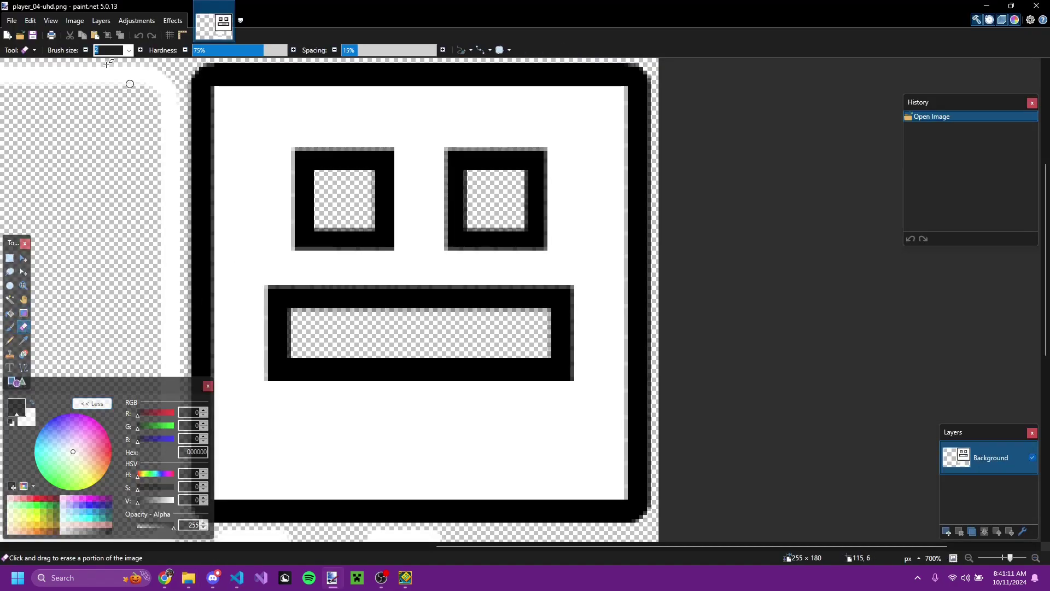
{"action": "left_click", "coordinate": [129, 50]}
{"action": "left_click", "coordinate": [109, 201]}
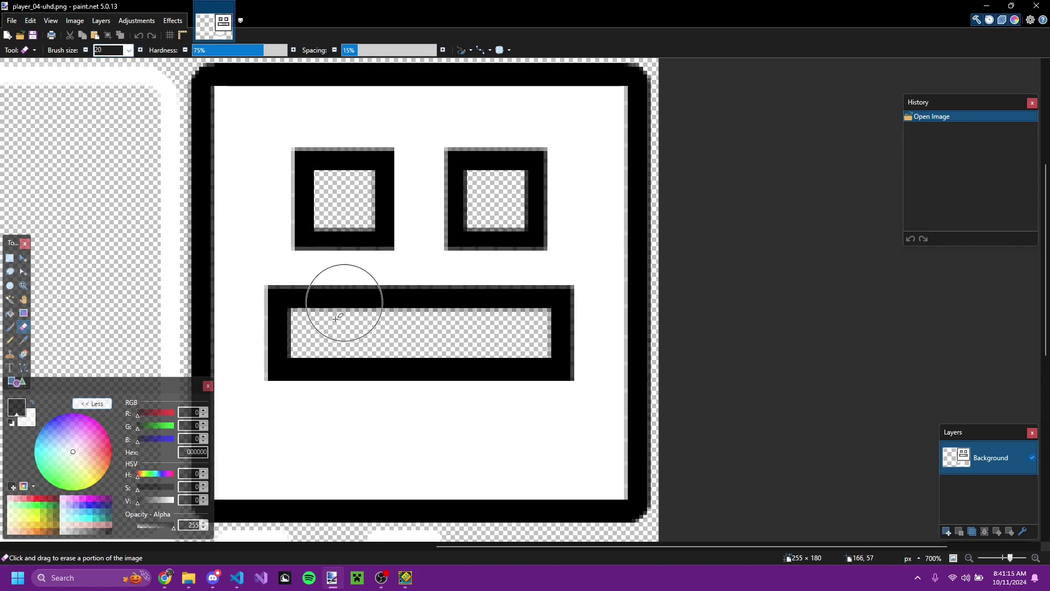
{"action": "mouse_move", "coordinate": [274, 294]}
{"action": "left_mouse_down"}
{"action": "mouse_move", "coordinate": [382, 312]}
{"action": "mouse_move", "coordinate": [300, 276]}
{"action": "mouse_move", "coordinate": [300, 206]}
{"action": "mouse_move", "coordinate": [319, 228]}
{"action": "mouse_move", "coordinate": [363, 187]}
{"action": "mouse_move", "coordinate": [504, 211]}
{"action": "mouse_move", "coordinate": [524, 179]}
{"action": "mouse_move", "coordinate": [504, 241]}
{"action": "mouse_move", "coordinate": [403, 356]}
{"action": "mouse_move", "coordinate": [494, 363]}
{"action": "mouse_move", "coordinate": [547, 340]}
{"action": "mouse_move", "coordinate": [553, 159]}
{"action": "left_mouse_up"}
{"action": "scroll", "coordinate": [475, 272], "scroll_direction": "down", "scroll_amount": 4}
{"action": "scroll", "coordinate": [475, 272], "scroll_direction": "down", "scroll_amount": 1}
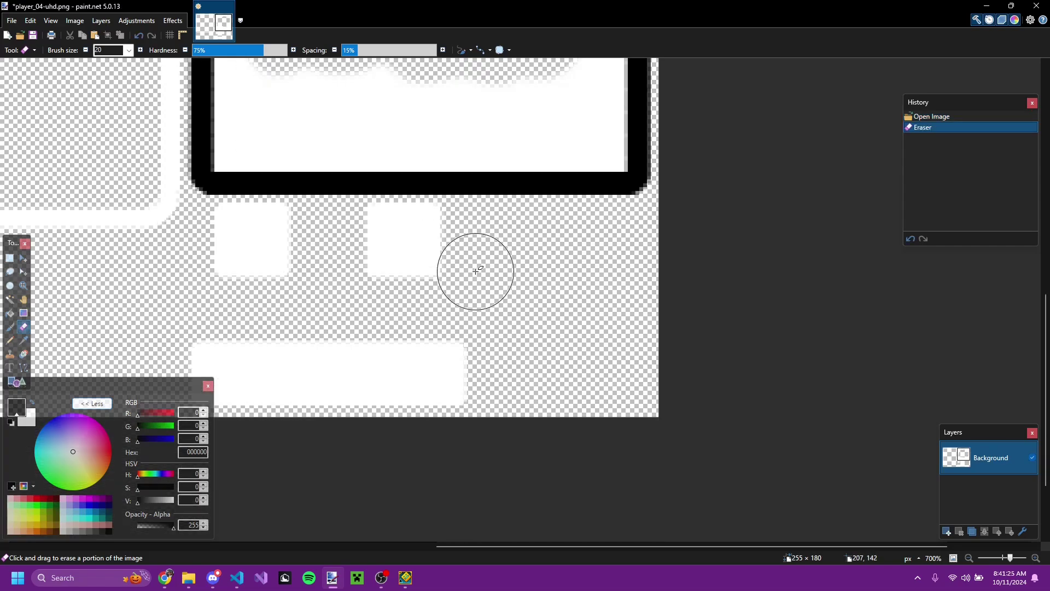
Brush over the face pieces below the cube, then save the PNG.
{"action": "left_click", "coordinate": [10, 326]}
{"action": "mouse_move", "coordinate": [224, 253]}
{"action": "left_mouse_down"}
{"action": "mouse_move", "coordinate": [267, 251]}
{"action": "mouse_move", "coordinate": [214, 253]}
{"action": "mouse_move", "coordinate": [281, 265]}
{"action": "mouse_move", "coordinate": [335, 246]}
{"action": "mouse_move", "coordinate": [452, 257]}
{"action": "mouse_move", "coordinate": [405, 328]}
{"action": "mouse_move", "coordinate": [244, 323]}
{"action": "mouse_move", "coordinate": [256, 312]}
{"action": "mouse_move", "coordinate": [399, 323]}
{"action": "mouse_move", "coordinate": [309, 300]}
{"action": "mouse_move", "coordinate": [248, 313]}
{"action": "left_mouse_up"}
{"action": "key", "text": "ctrl+z"}
{"action": "scroll", "coordinate": [248, 313], "scroll_direction": "down", "scroll_amount": 5}
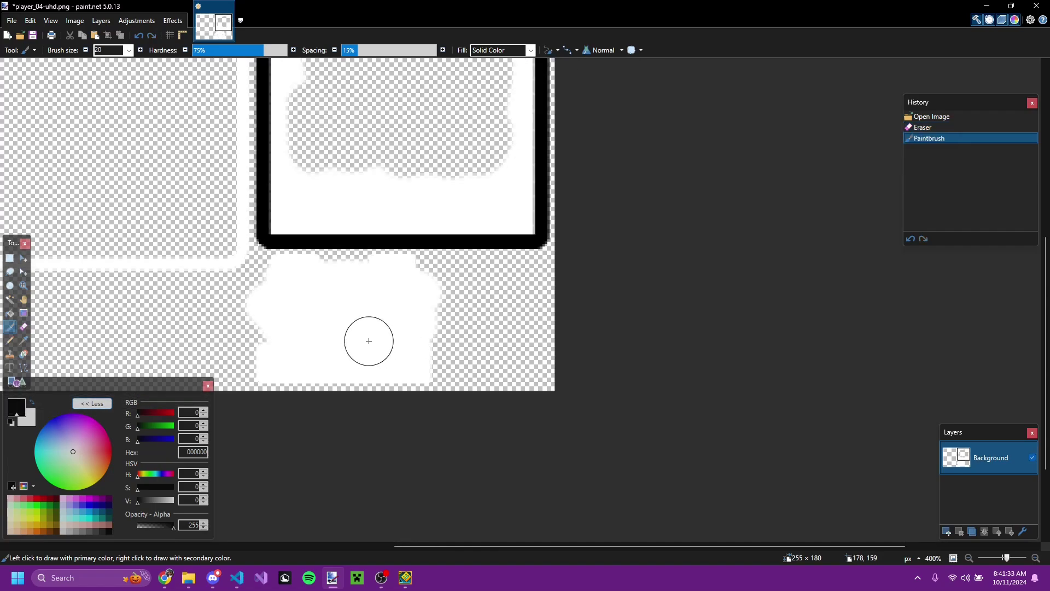
{"action": "scroll", "coordinate": [453, 441], "scroll_direction": "up", "scroll_amount": 1}
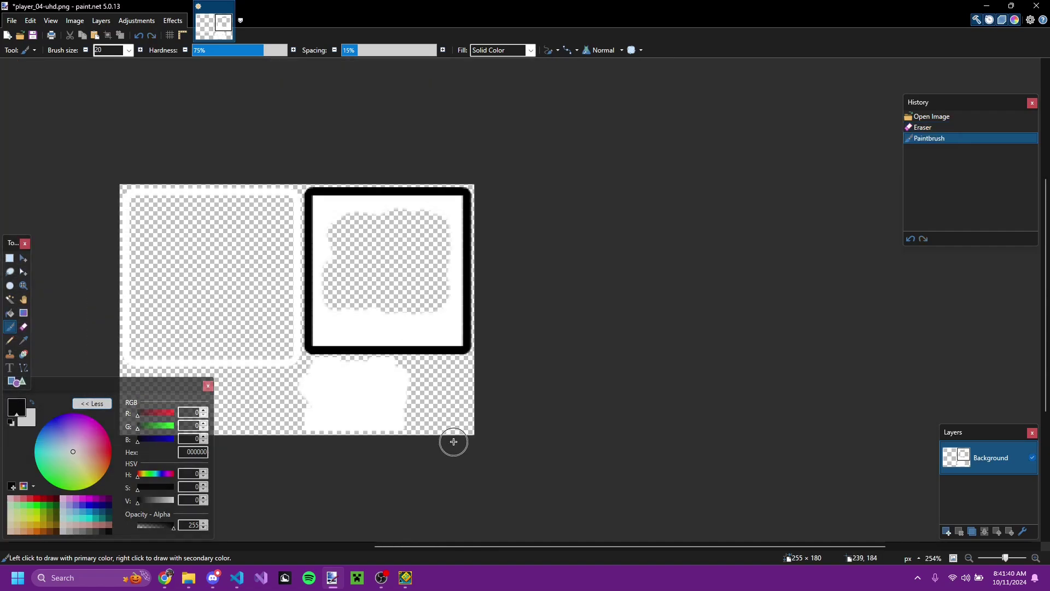
{"action": "key", "text": "ctrl+s"}
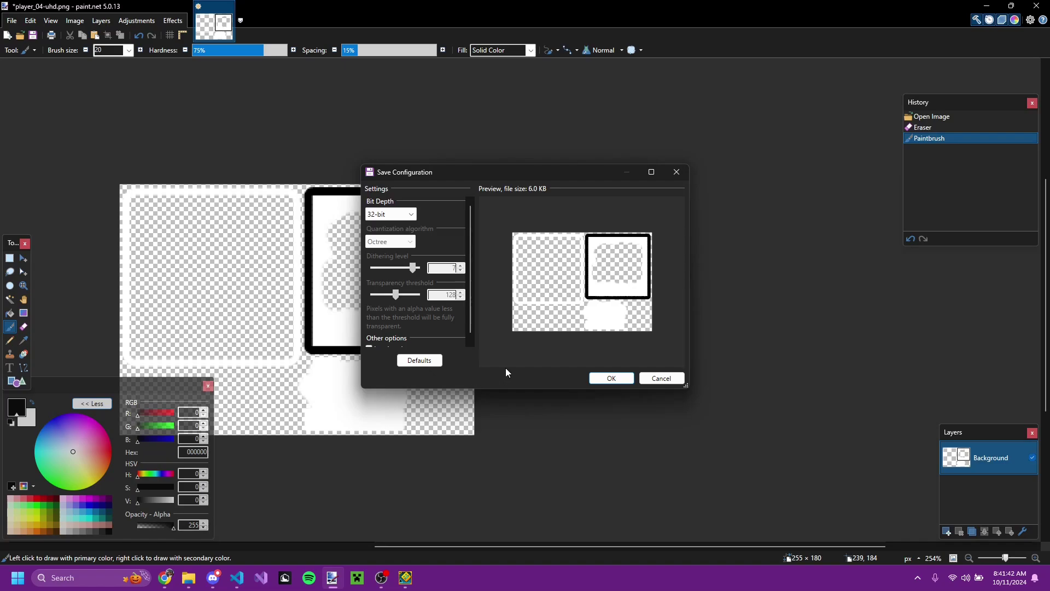
{"action": "left_click", "coordinate": [611, 378]}
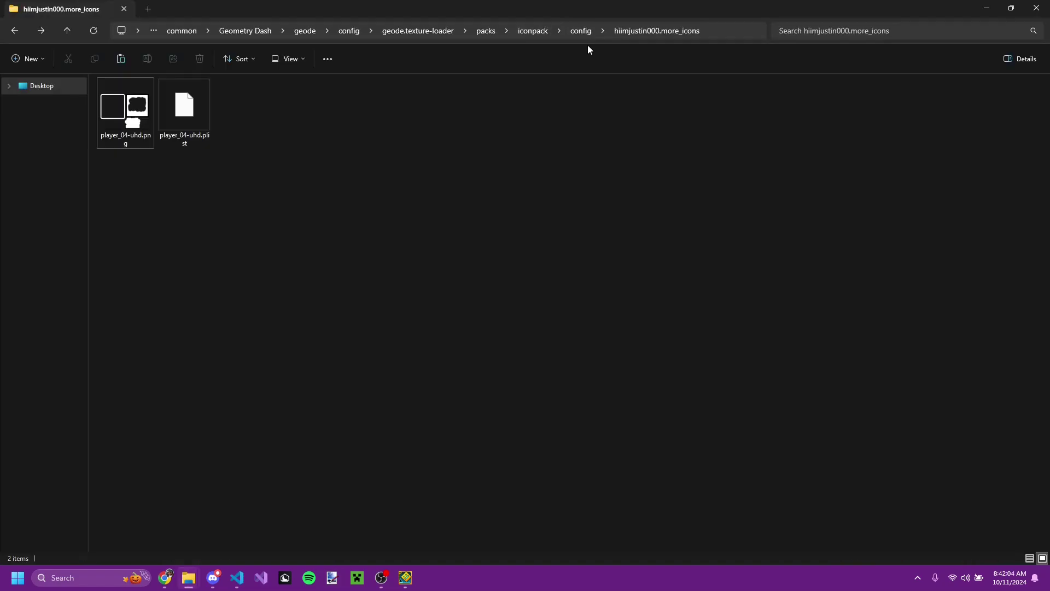
Move Icon Pack into the applied texture packs and apply to reload resources.
{"action": "left_click", "coordinate": [405, 577]}
{"action": "left_click_drag", "start_coordinate": [479, 153], "coordinate": [816, 274]}
{"action": "left_click", "coordinate": [535, 536]}
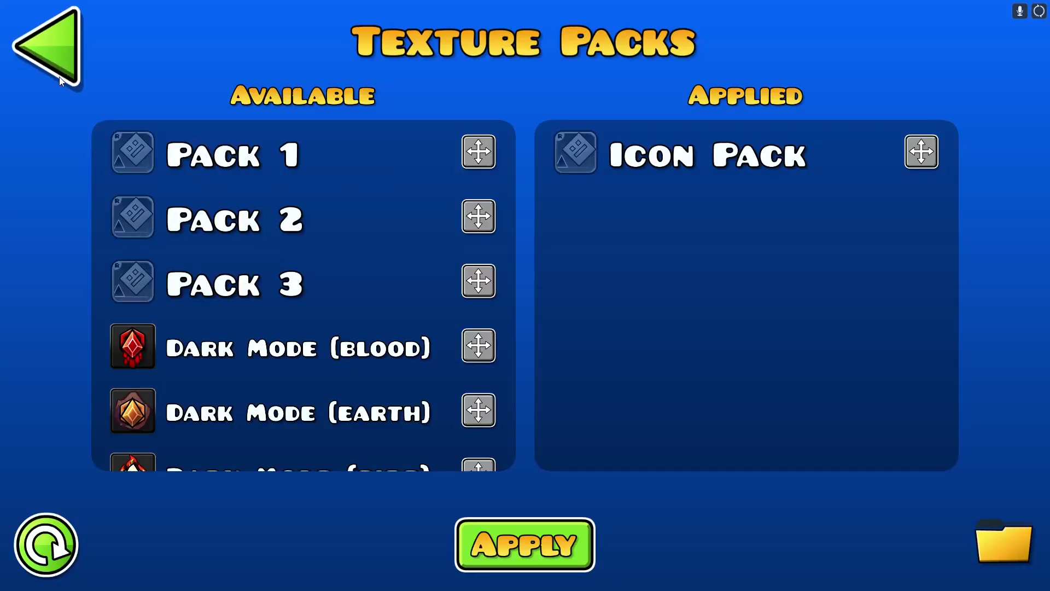
Return to the main menu and open the Icon Kit to view the cubes.
{"action": "left_click", "coordinate": [49, 46]}
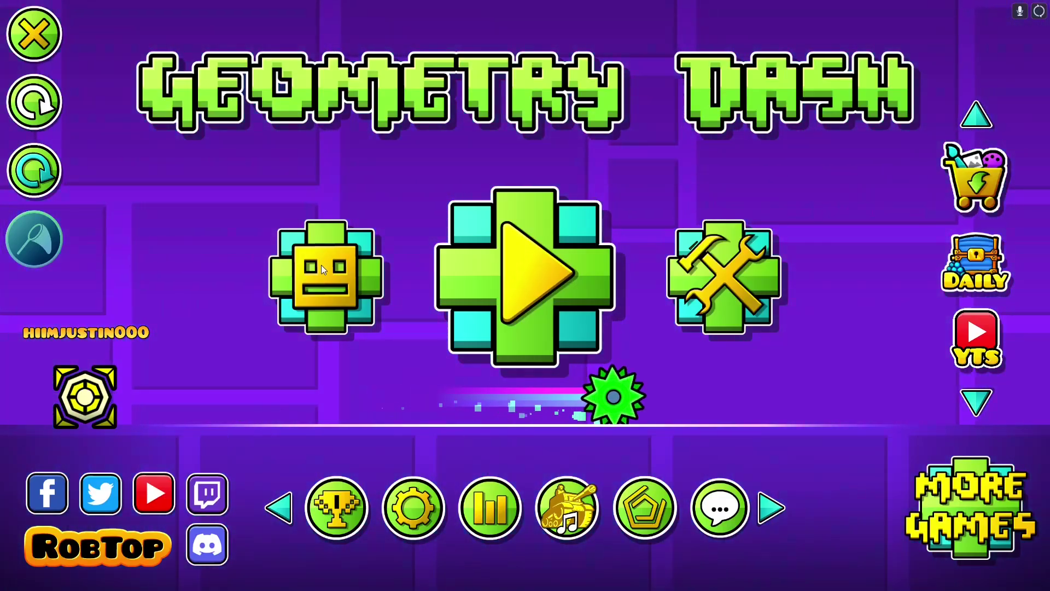
{"action": "left_click", "coordinate": [321, 265]}
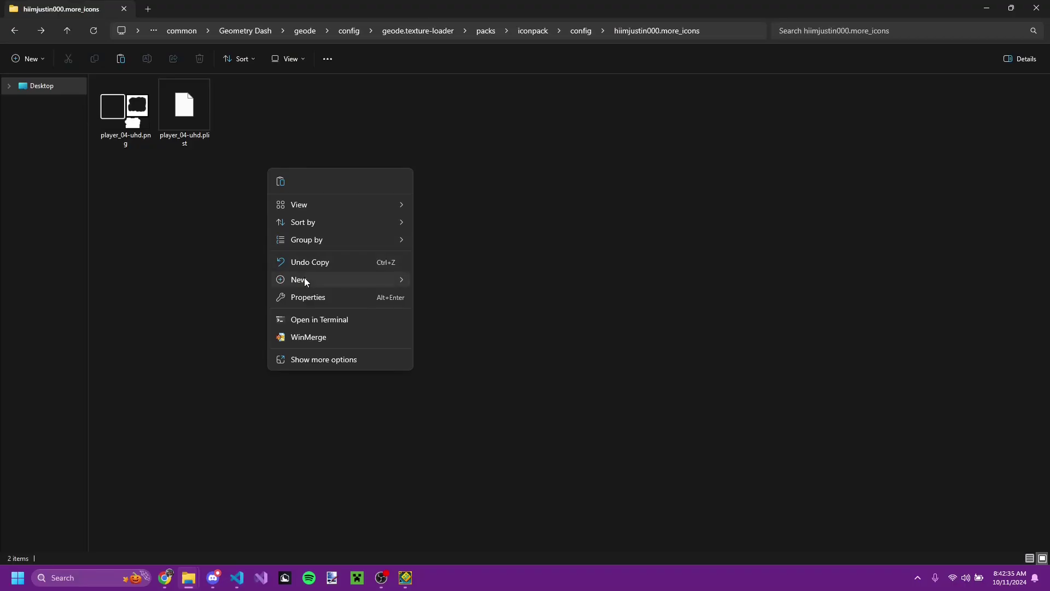
Create a folder named icon, move both player_04-uhd files into it, and open it.
{"action": "mouse_move", "coordinate": [304, 277]}
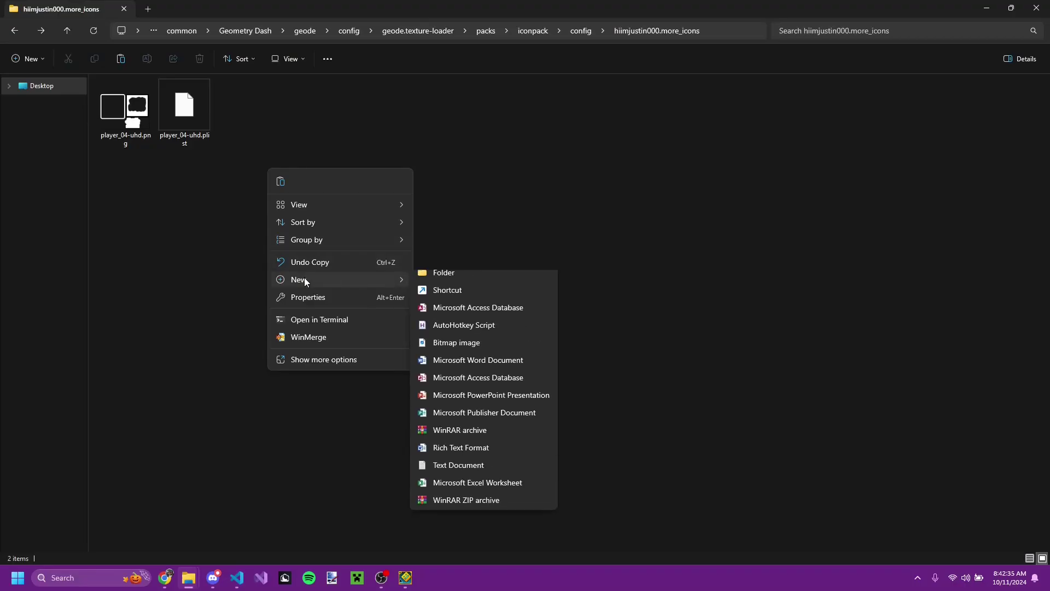
{"action": "left_click", "coordinate": [452, 276]}
{"action": "type", "text": "icon"}
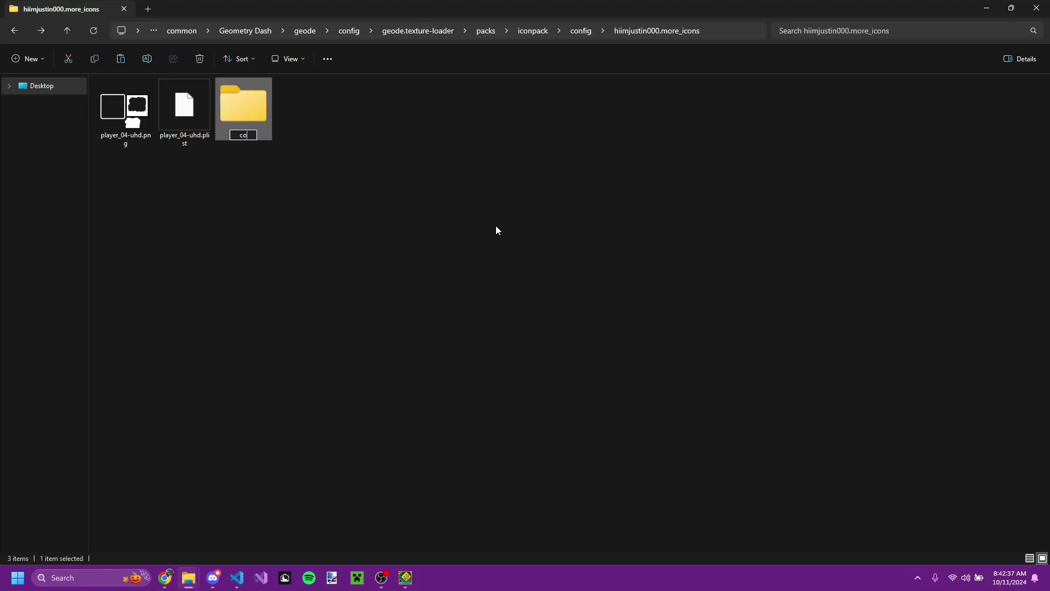
{"action": "key", "text": "Return"}
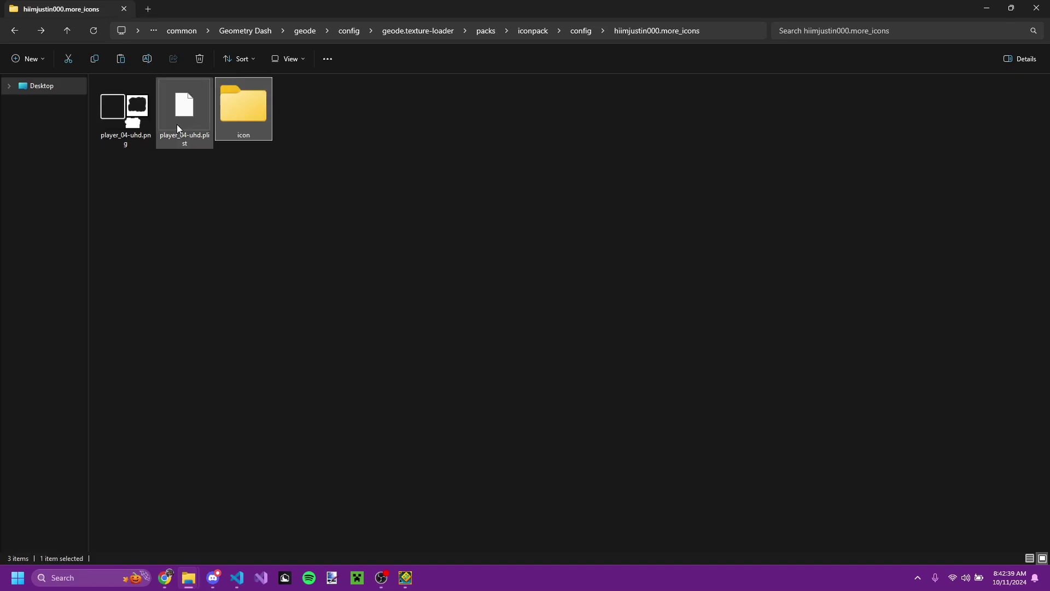
{"action": "left_click", "coordinate": [184, 109]}
{"action": "left_click", "coordinate": [121, 125], "text": "ctrl"}
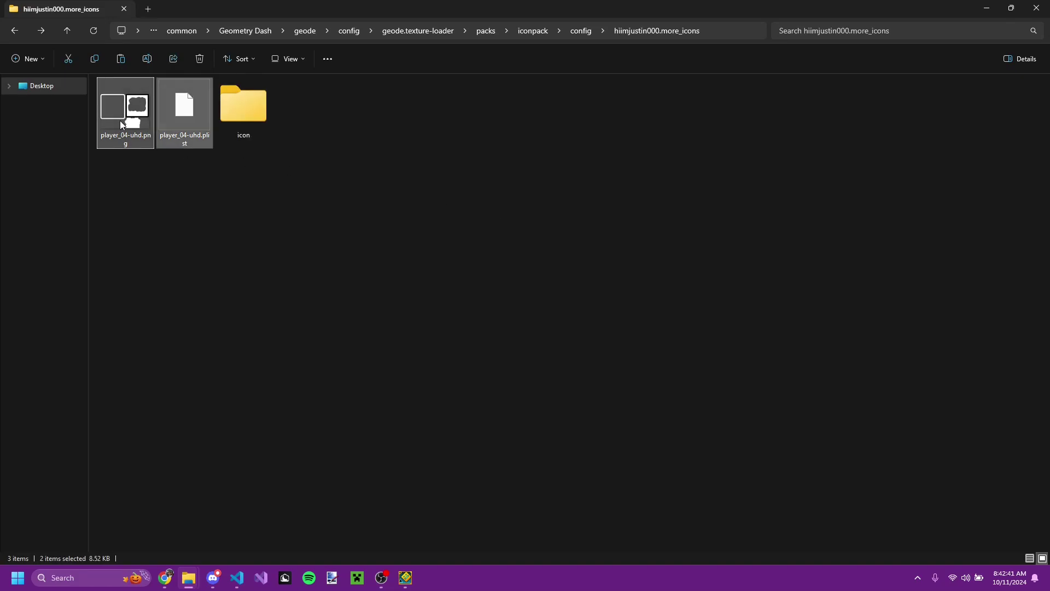
{"action": "left_click_drag", "start_coordinate": [121, 123], "coordinate": [241, 123]}
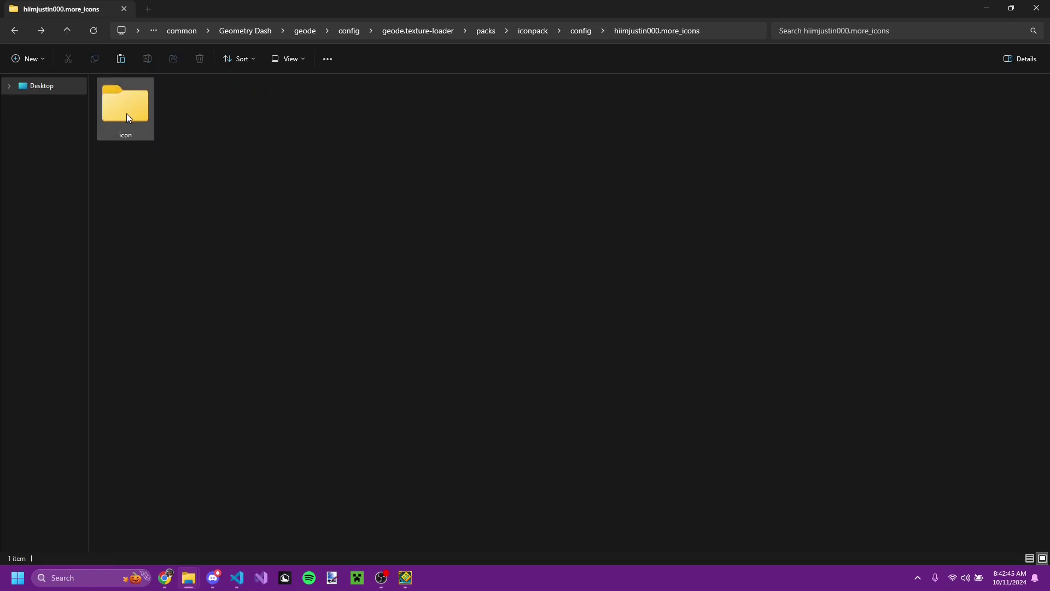
{"action": "double_click", "coordinate": [121, 117]}
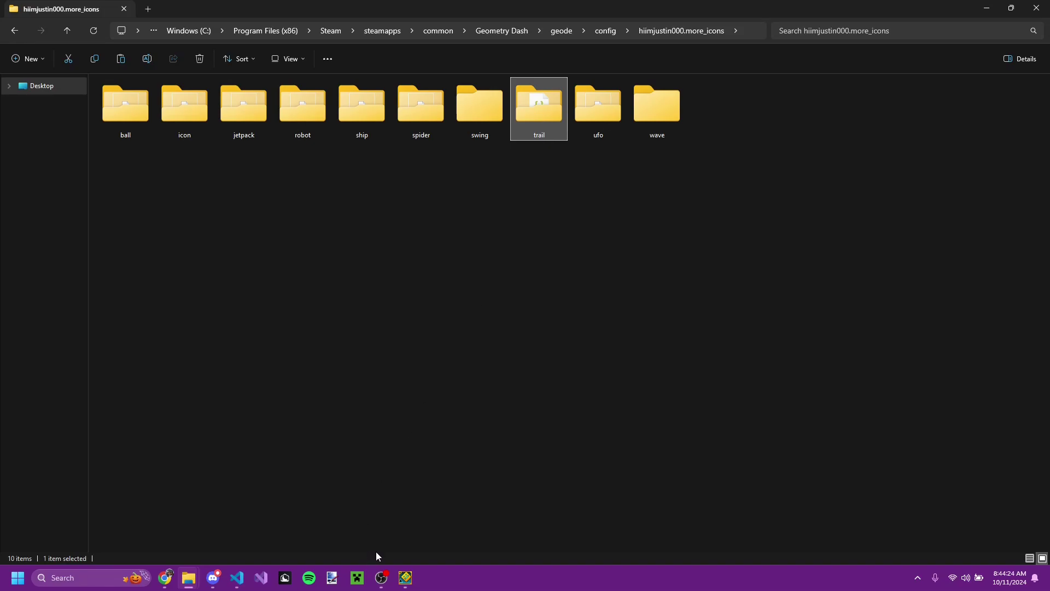
In paint.net, cancel the sepia adjustment and set the eraser size to 20.
{"action": "left_click", "coordinate": [332, 575]}
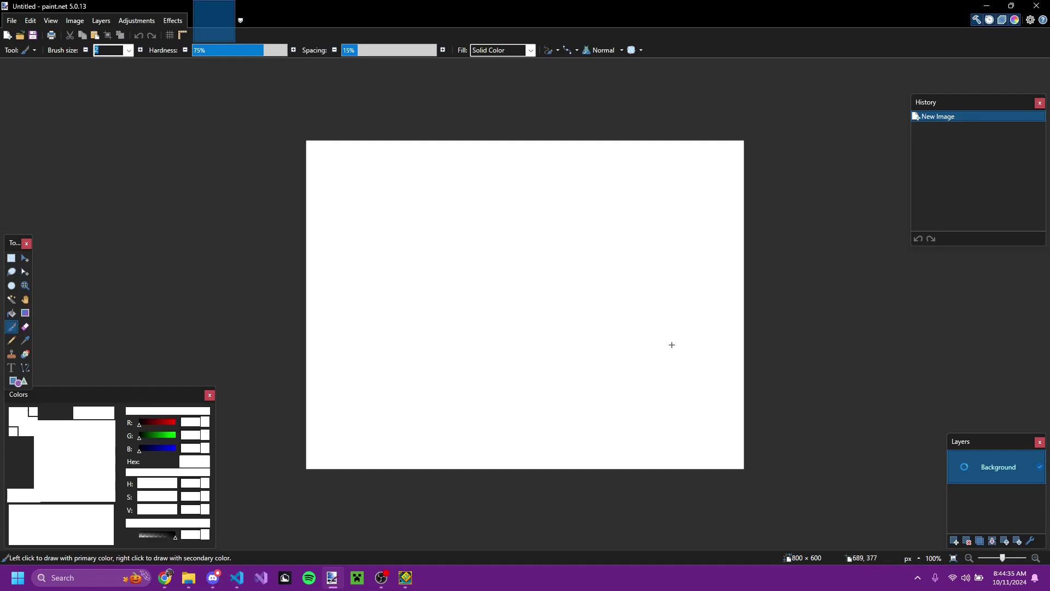
{"action": "key", "text": "ctrl+shift+e"}
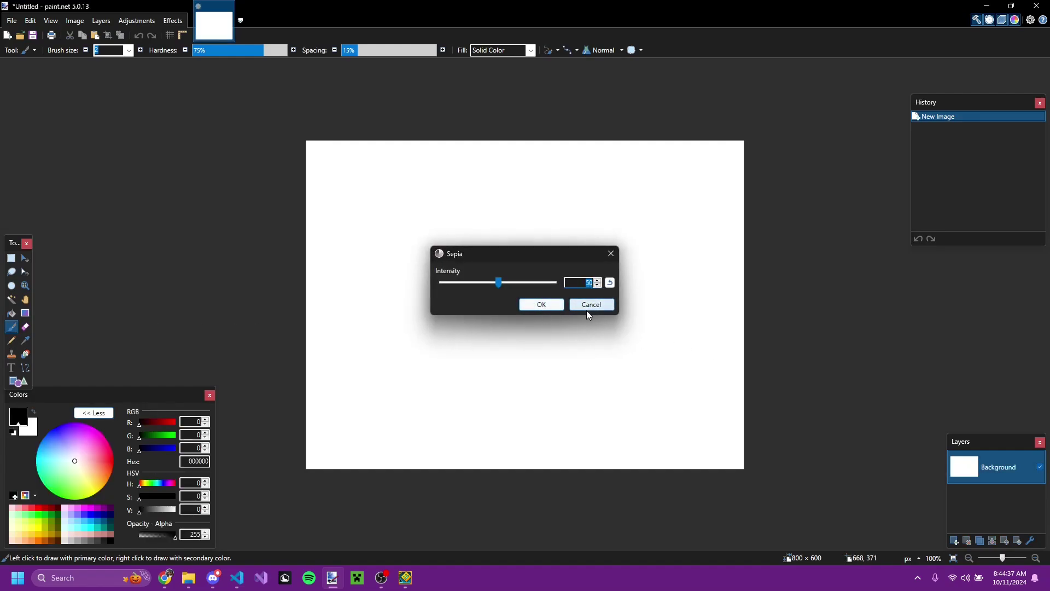
{"action": "left_click", "coordinate": [589, 307]}
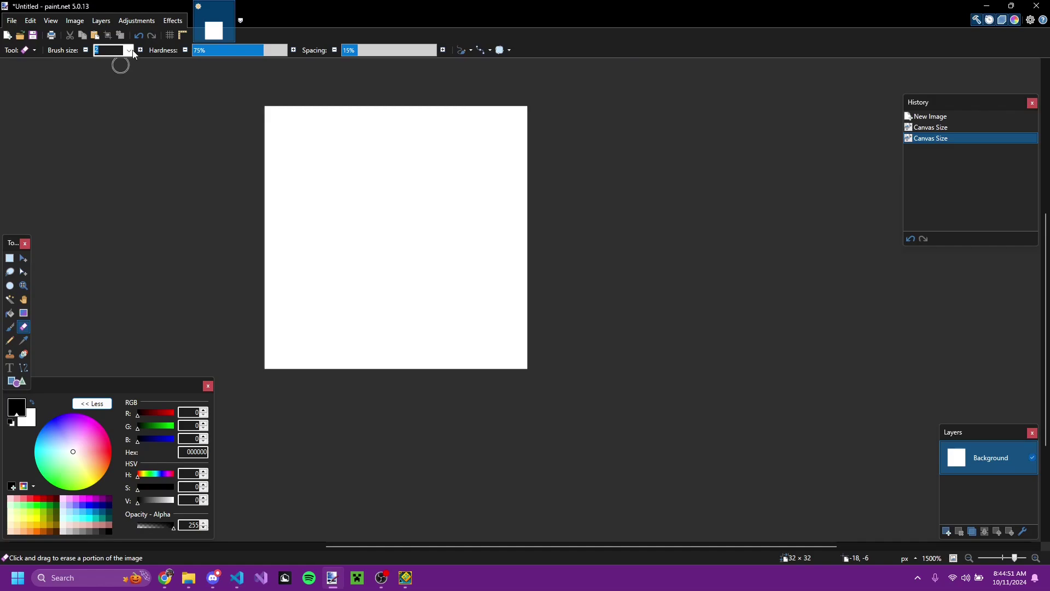
{"action": "left_click", "coordinate": [129, 50]}
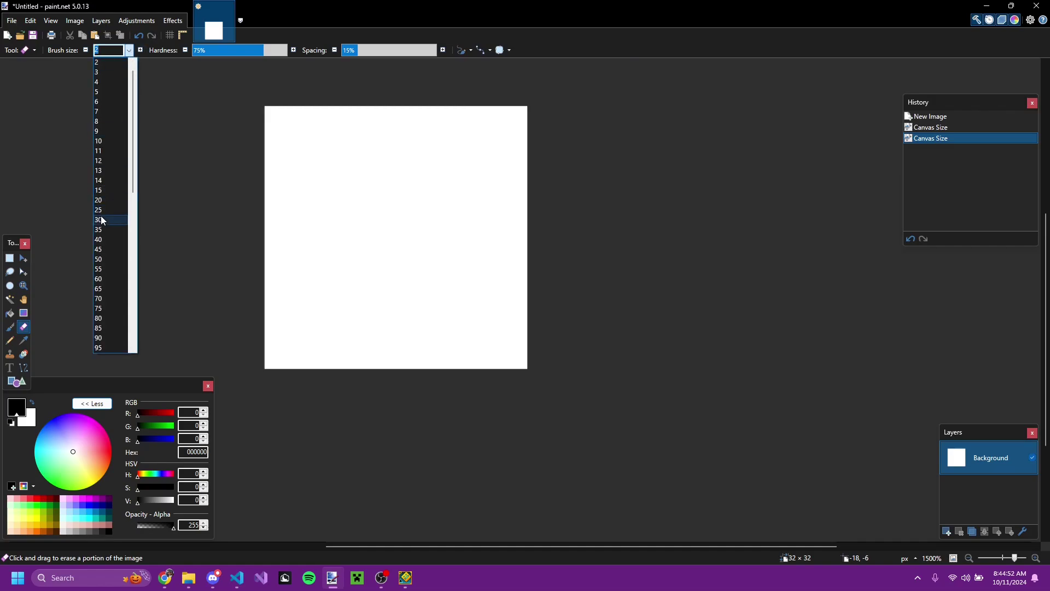
{"action": "left_click", "coordinate": [102, 219]}
{"action": "left_click", "coordinate": [129, 50]}
{"action": "scroll", "coordinate": [116, 127], "scroll_direction": "up", "scroll_amount": 3}
{"action": "left_click", "coordinate": [104, 131]}
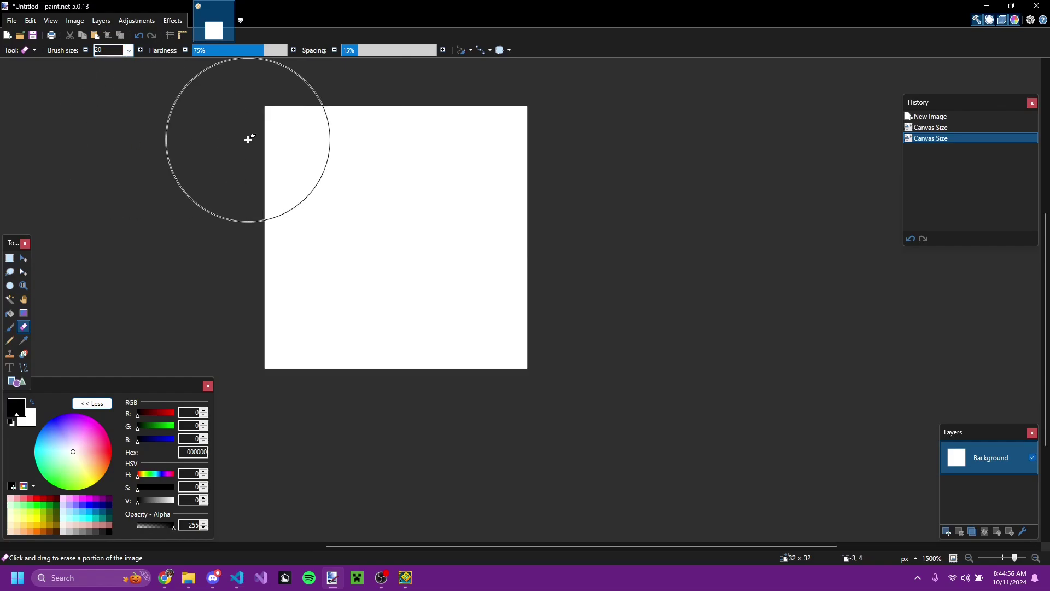
Erase the left and right edges of the 32×32 white image so they fade to transparent.
{"action": "left_click_drag", "start_coordinate": [249, 140], "coordinate": [237, 349]}
{"action": "left_click_drag", "start_coordinate": [237, 372], "coordinate": [238, 370]}
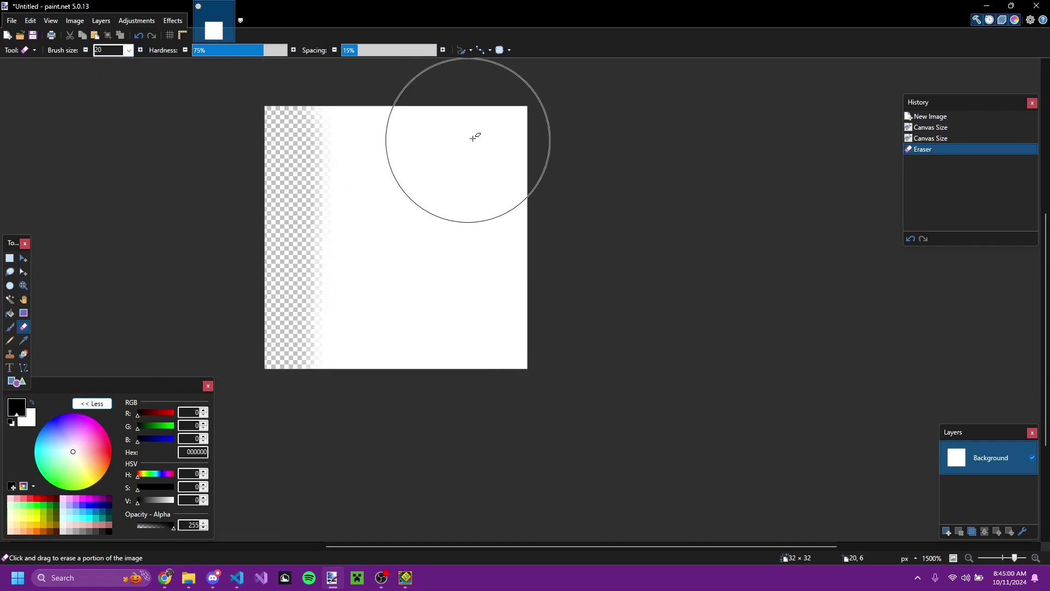
{"action": "left_click_drag", "start_coordinate": [532, 117], "coordinate": [519, 361]}
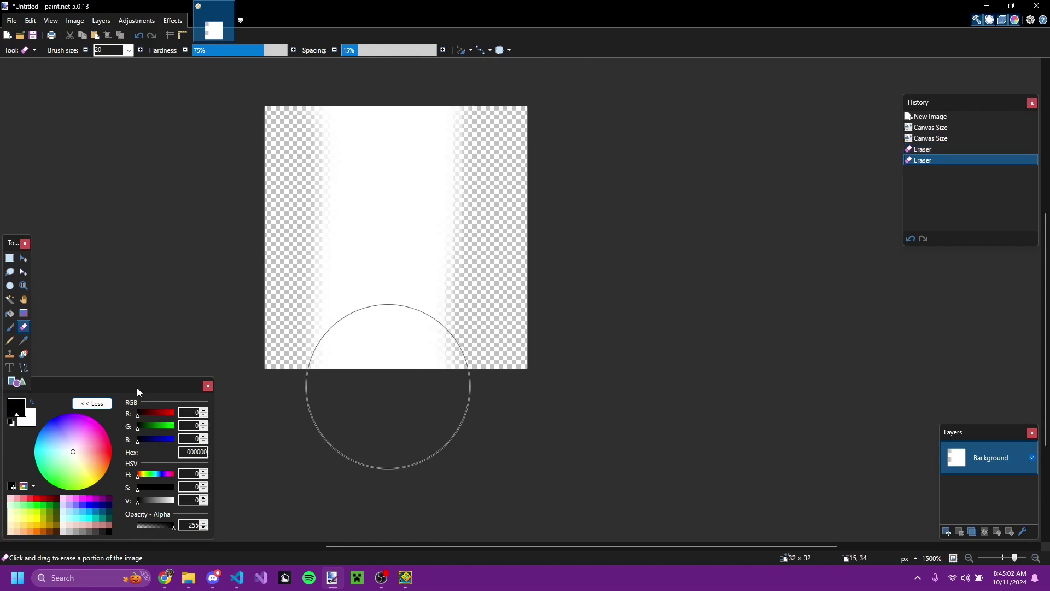
{"action": "scroll", "coordinate": [485, 141], "scroll_direction": "up", "scroll_amount": 1}
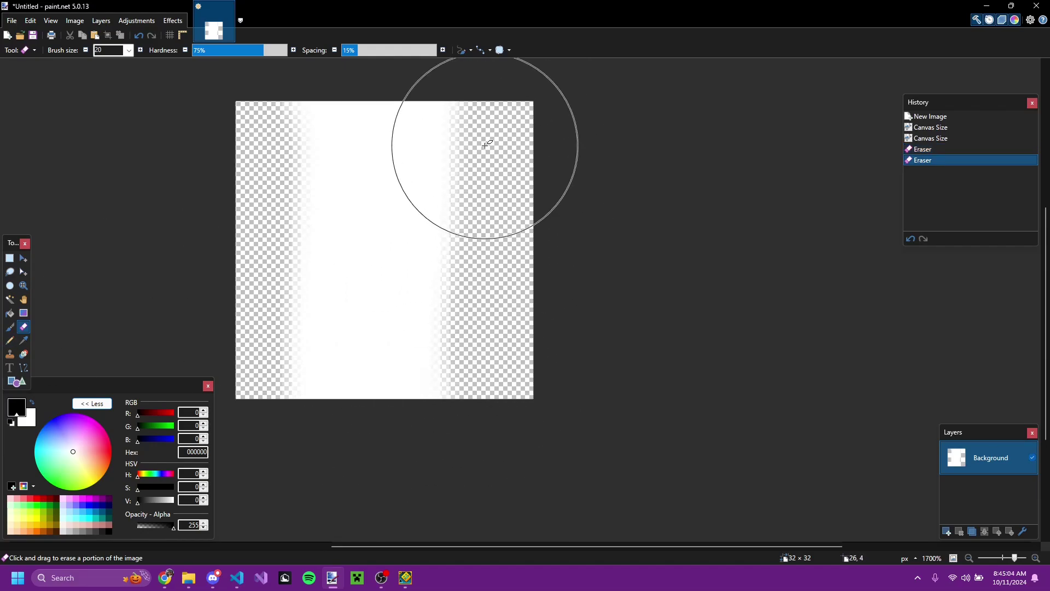
{"action": "scroll", "coordinate": [484, 143], "scroll_direction": "down", "scroll_amount": 2}
{"action": "scroll", "coordinate": [420, 171], "scroll_direction": "up", "scroll_amount": 1}
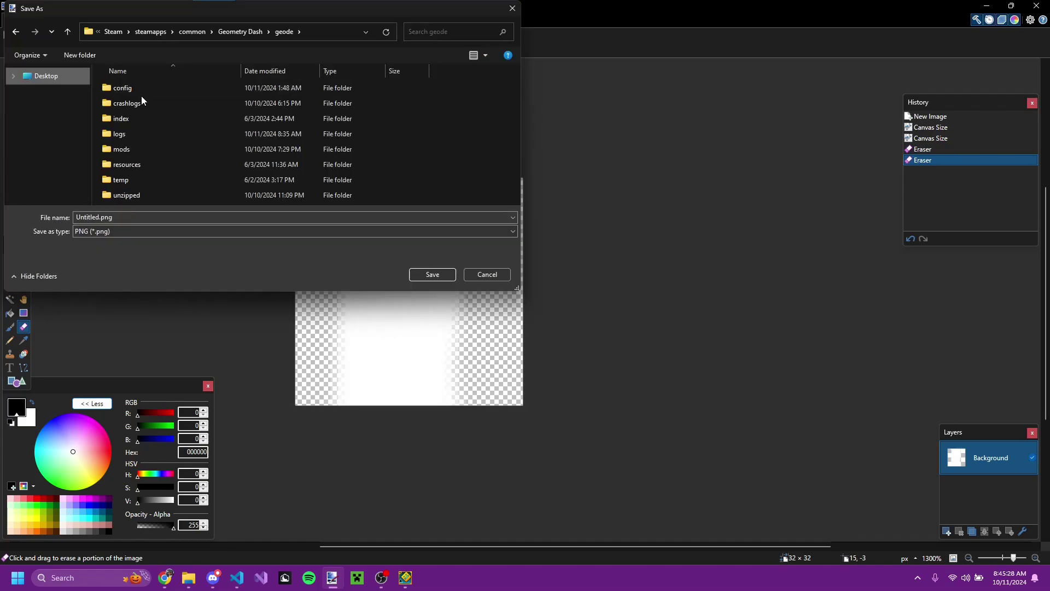
Navigate the save location into the config folder's more_icons mod folder.
{"action": "double_click", "coordinate": [132, 87]}
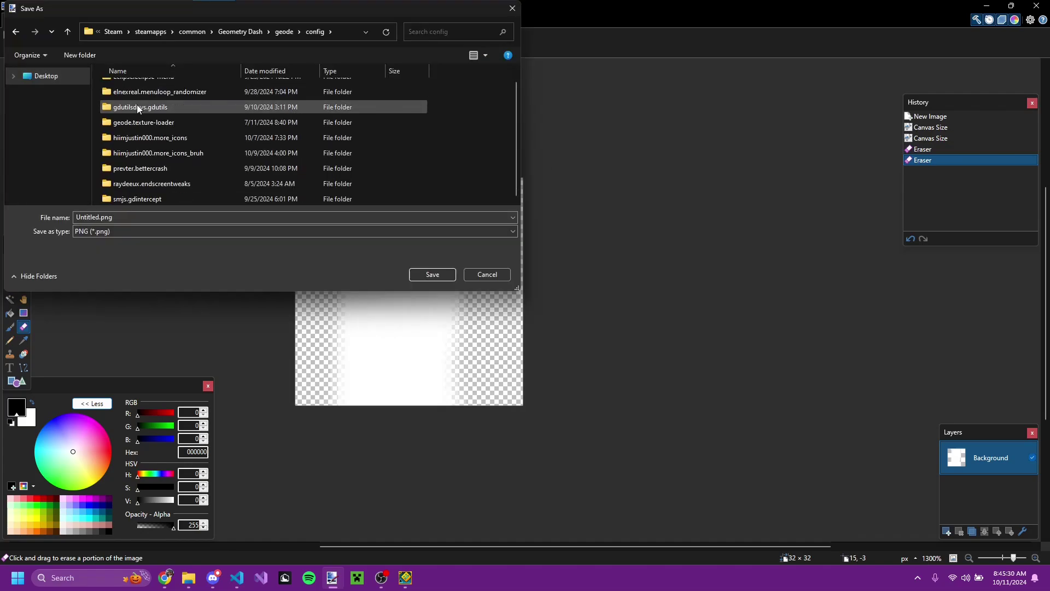
{"action": "double_click", "coordinate": [150, 136]}
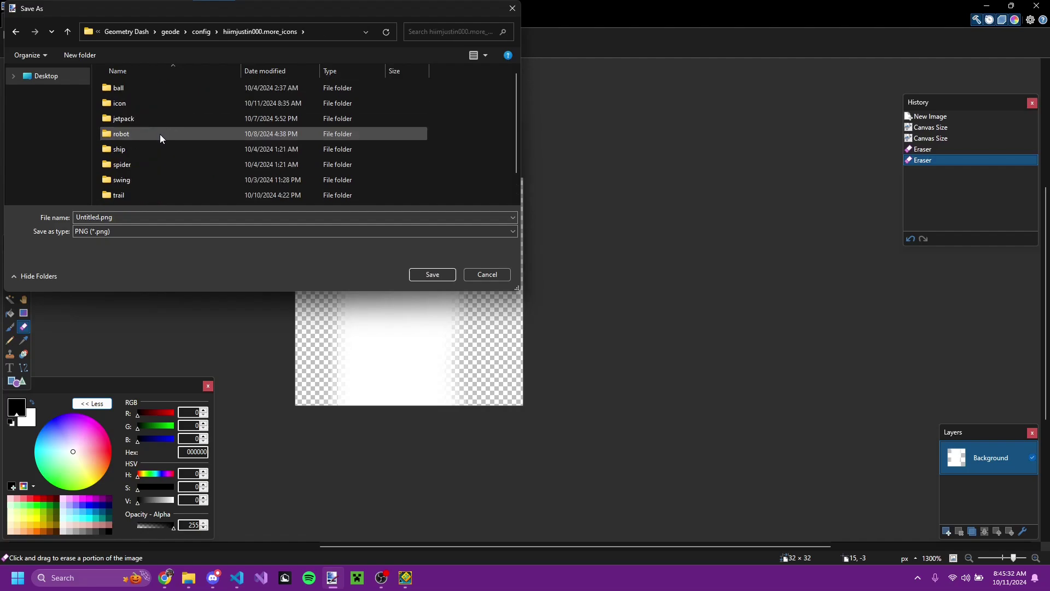
{"action": "scroll", "coordinate": [160, 134], "scroll_direction": "down", "scroll_amount": 1}
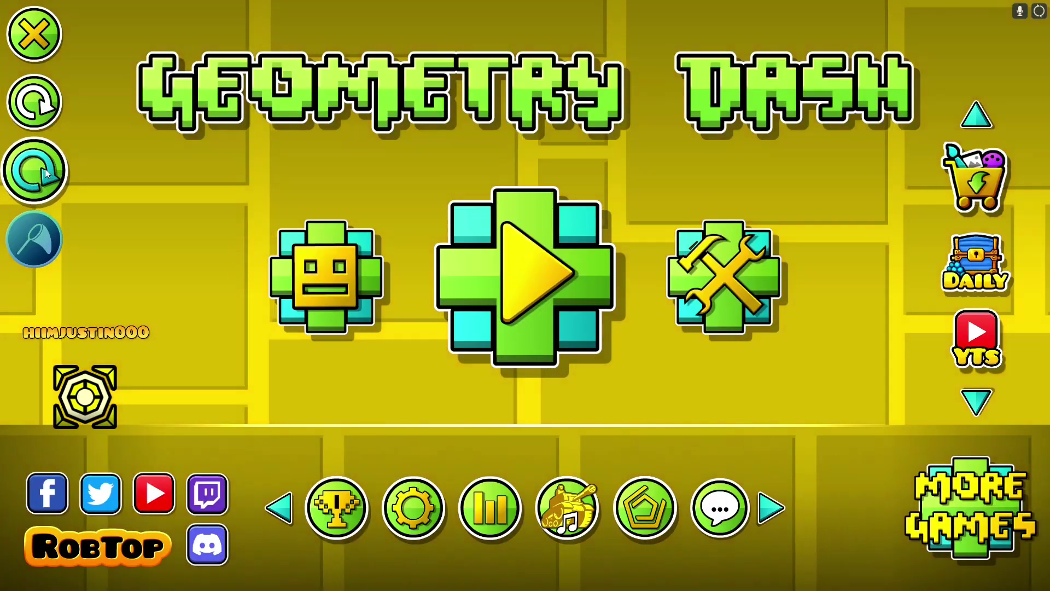
Reload the game's textures and equip the new white faded trail.
{"action": "left_click", "coordinate": [34, 169]}
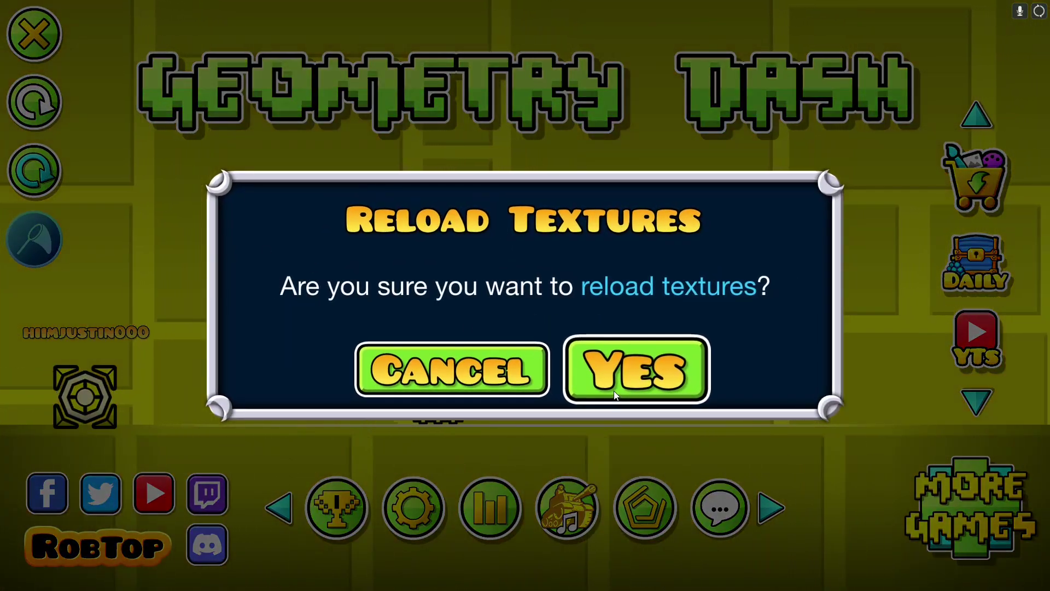
{"action": "left_click", "coordinate": [620, 378]}
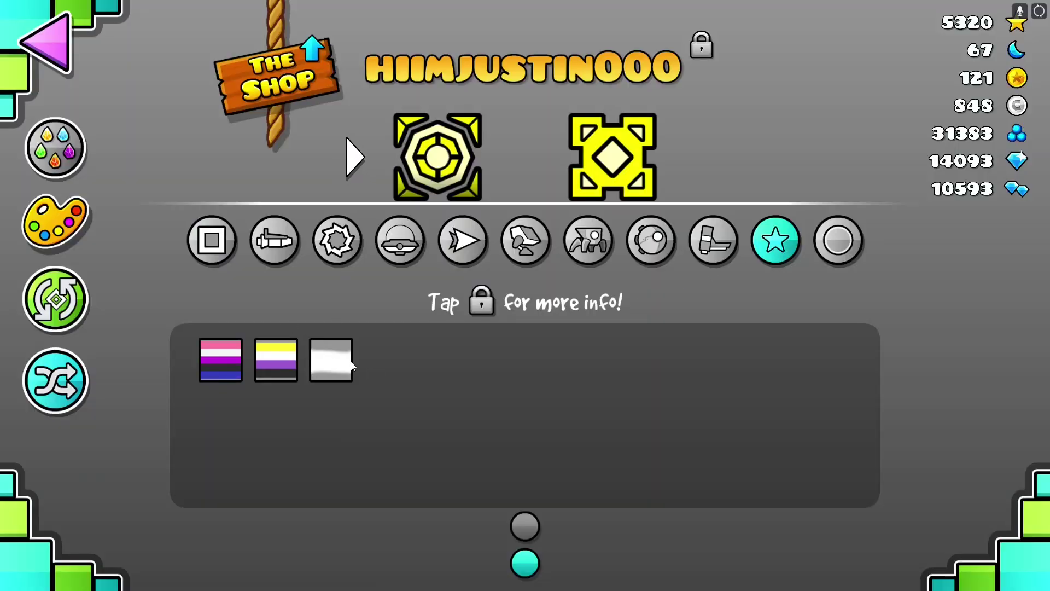
{"action": "left_click", "coordinate": [341, 364]}
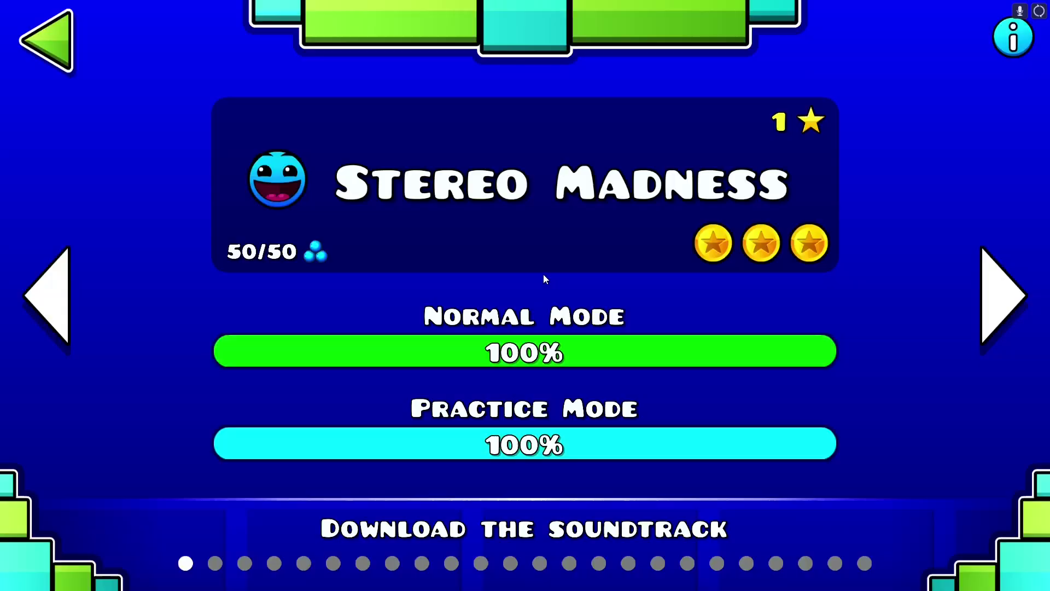
Page to the Dash level and play it, jumping through obstacles.
{"action": "left_click", "coordinate": [62, 306]}
{"action": "left_click", "coordinate": [62, 307]}
{"action": "left_click", "coordinate": [294, 214]}
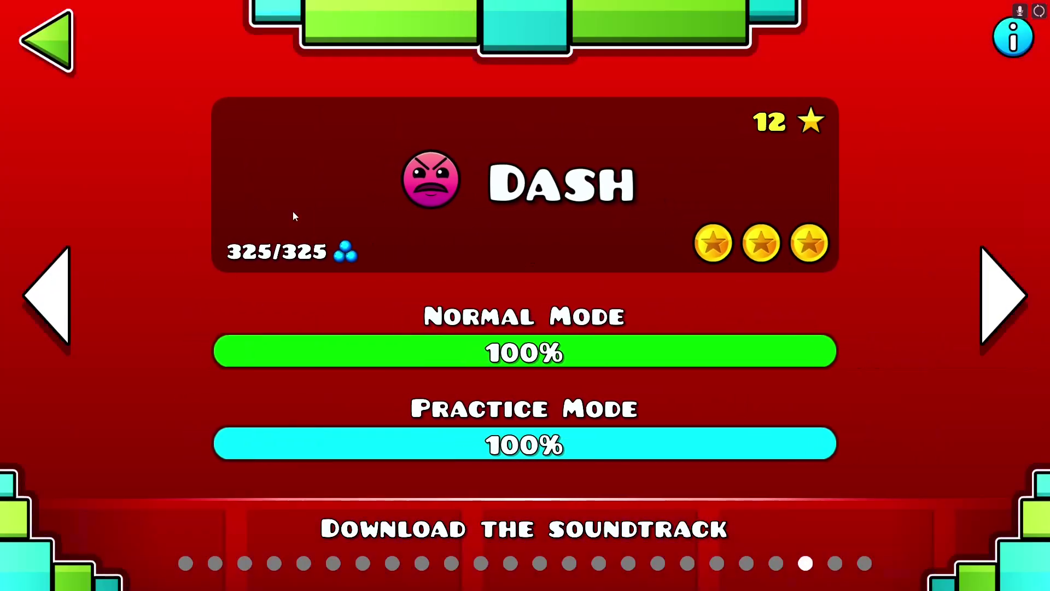
{"action": "left_click", "coordinate": [293, 211]}
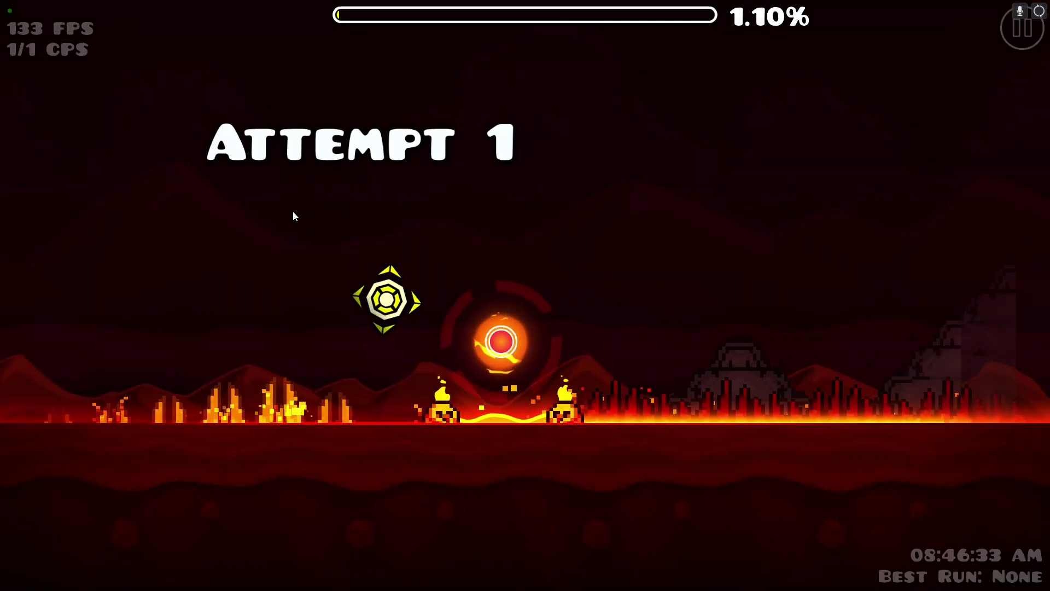
{"action": "left_click", "coordinate": [293, 211]}
{"action": "left_click", "coordinate": [293, 211]}
{"action": "left_click", "coordinate": [293, 211]}
{"action": "left_click", "coordinate": [293, 211]}
{"action": "left_click", "coordinate": [293, 211]}
{"action": "left_click", "coordinate": [293, 211]}
{"action": "left_click", "coordinate": [293, 211]}
{"action": "left_click", "coordinate": [293, 211]}
{"action": "left_click", "coordinate": [293, 211]}
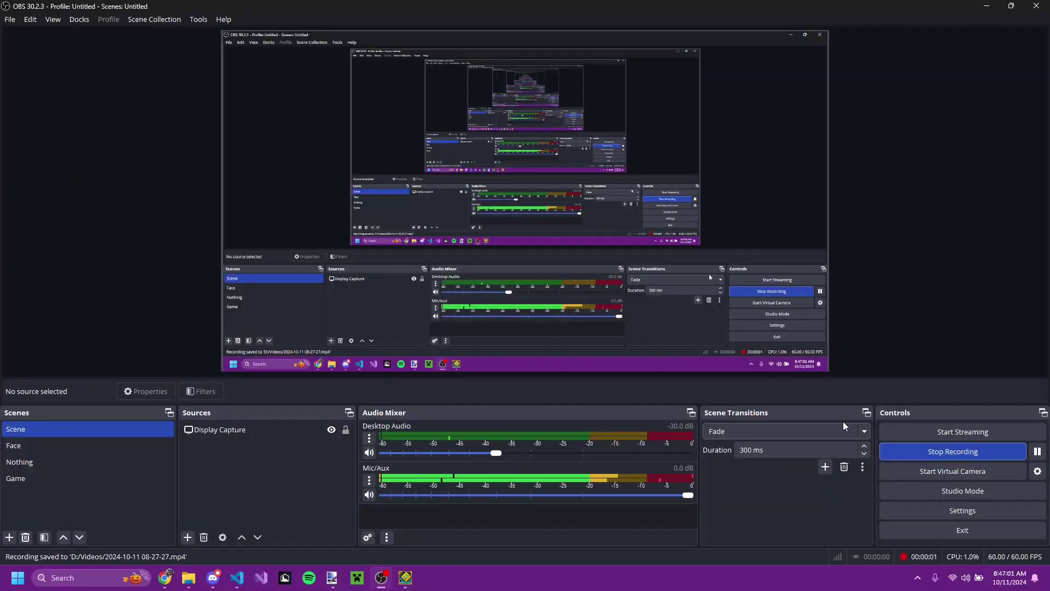